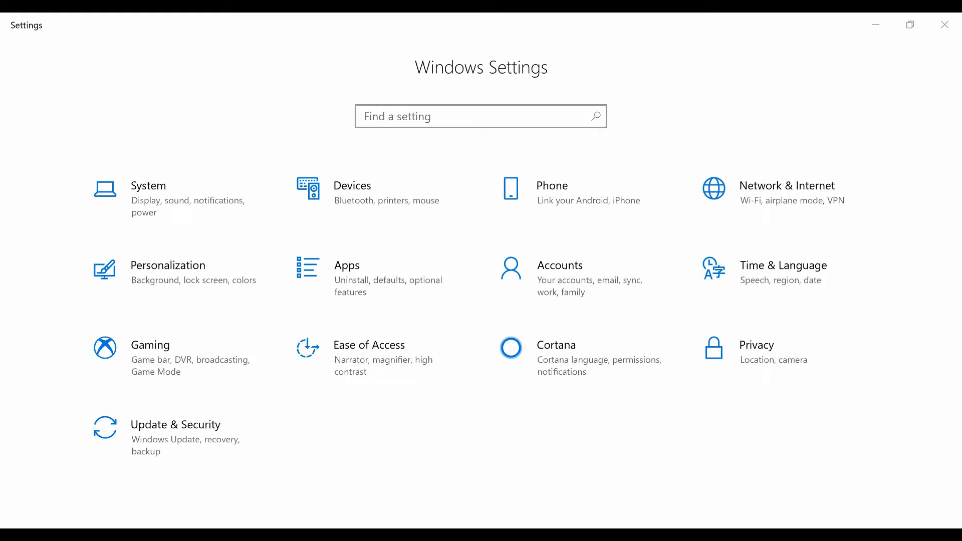
Open the Privacy settings and review the General and Speech, inking, & typing options
click(746, 352)
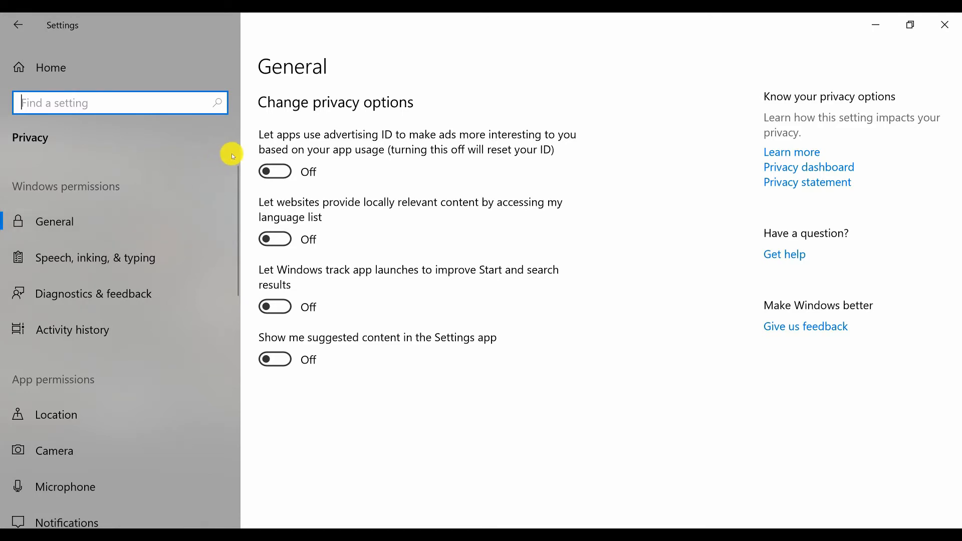
click(67, 210)
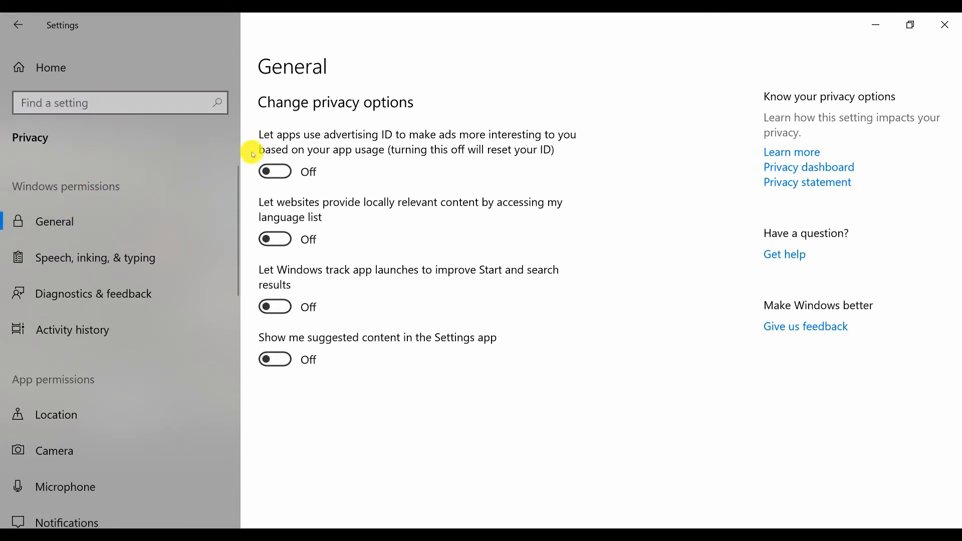
click(89, 257)
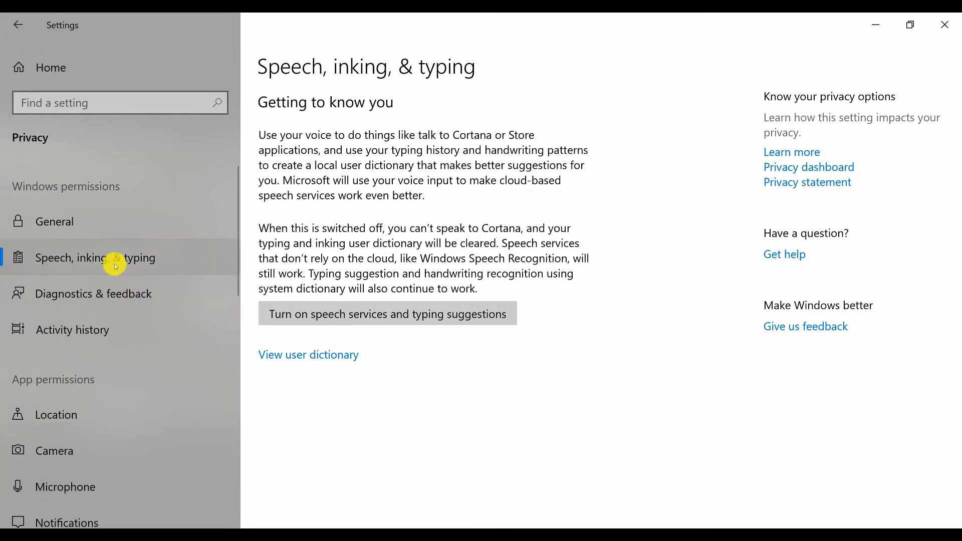
Review the diagnostic data level, tailored experiences, data viewer and data deletion options under Diagnostics & feedback
click(123, 292)
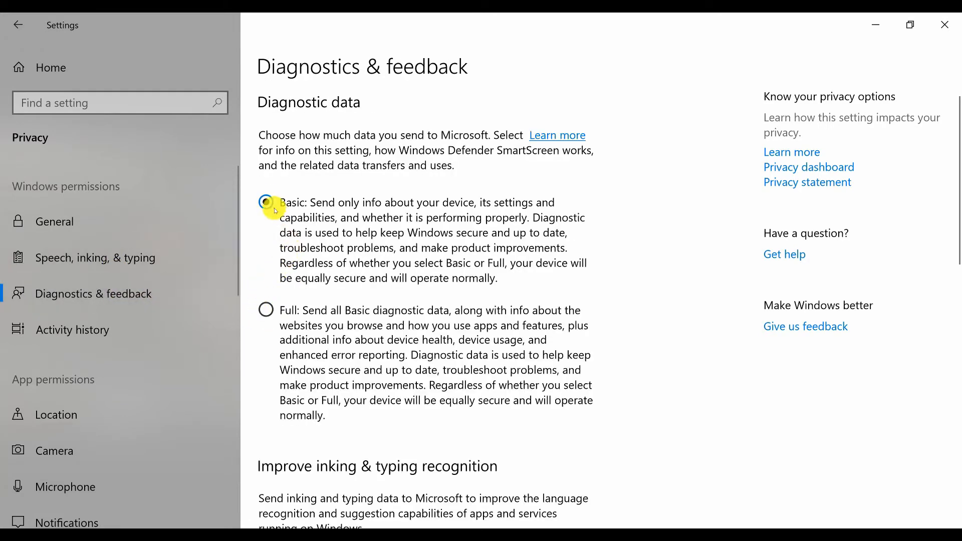
scroll(289, 241, down, 5)
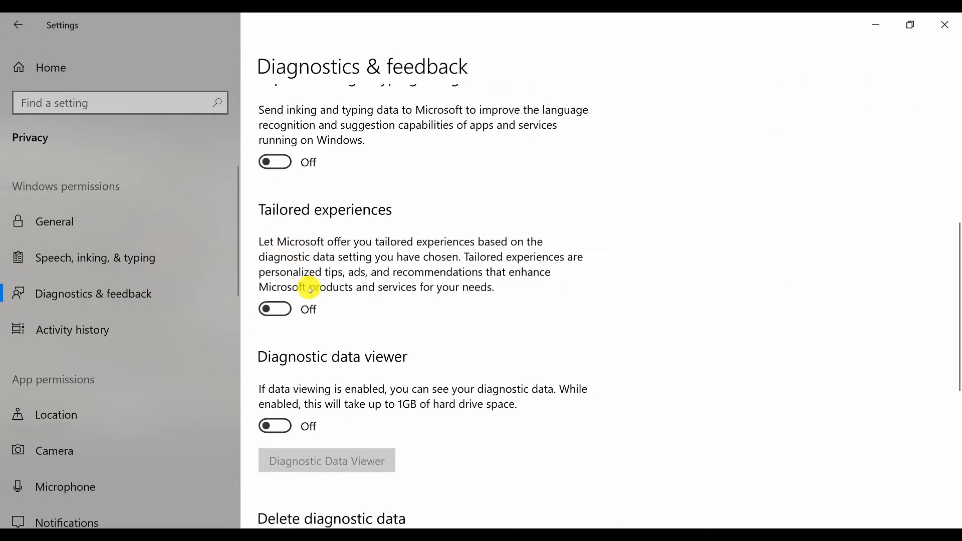
scroll(305, 284, up, 1)
scroll(311, 262, up, 3)
scroll(305, 324, down, 10)
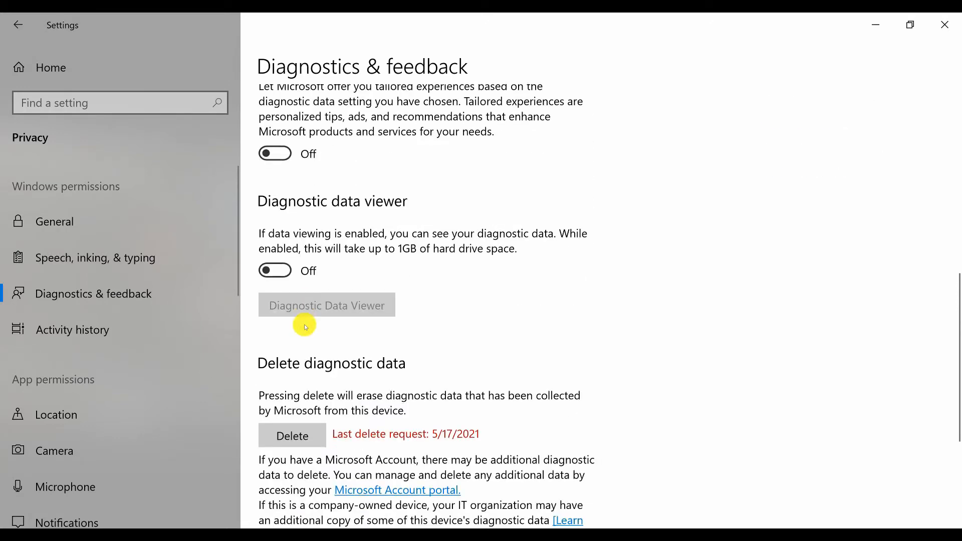
scroll(305, 326, up, 3)
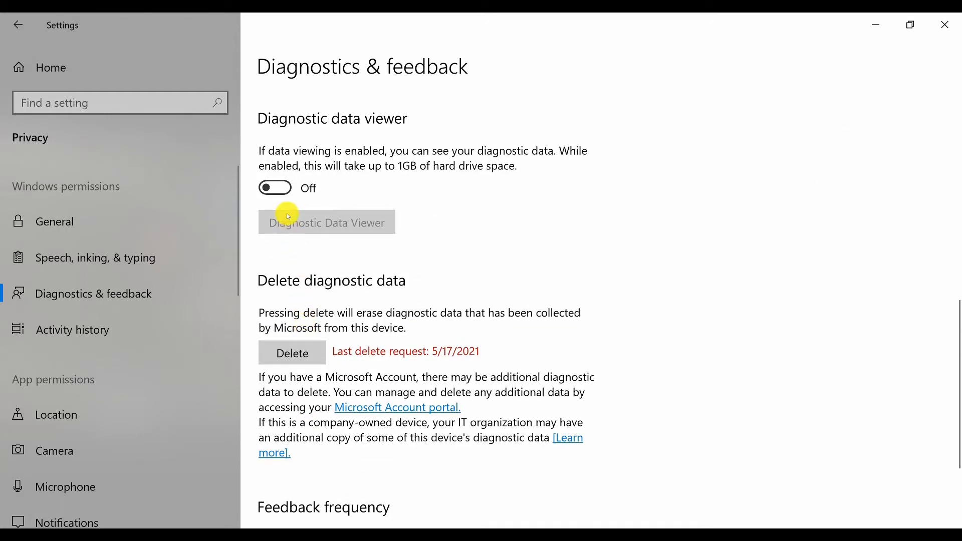
scroll(286, 228, up, 2)
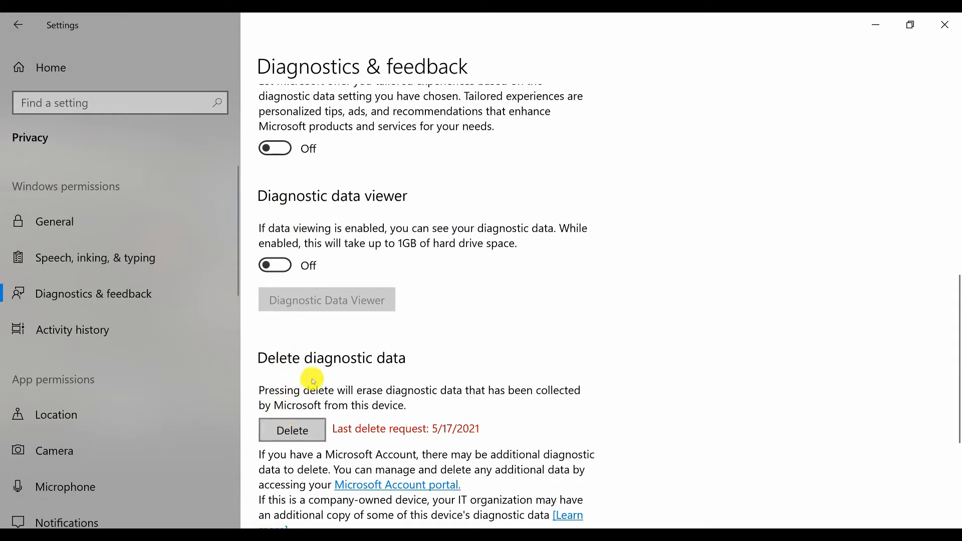
scroll(350, 302, down, 5)
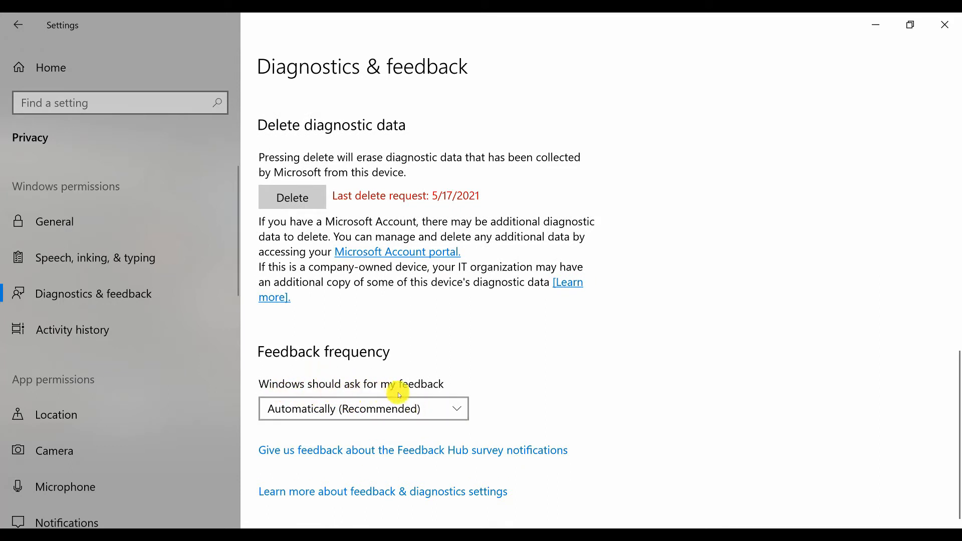
Set how often Windows should ask for feedback to Never
click(457, 406)
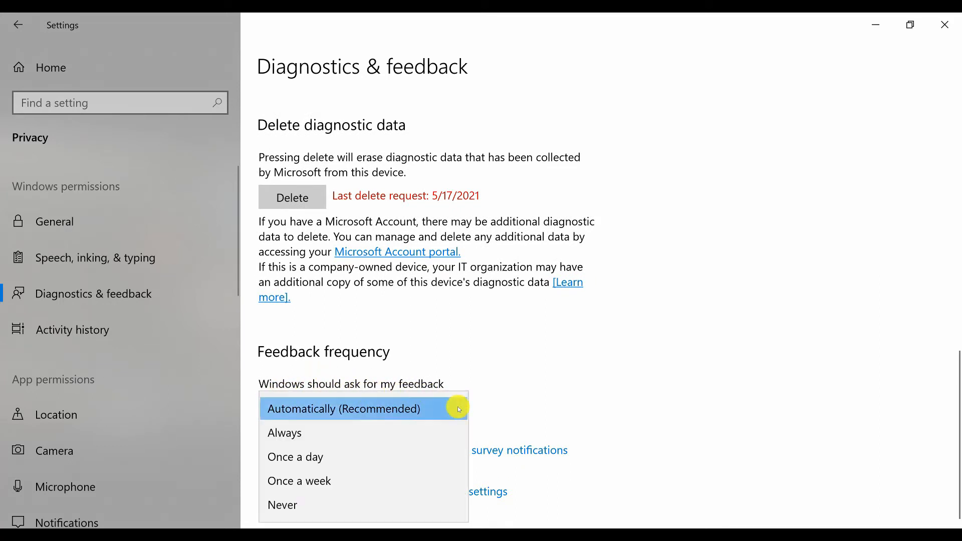
click(305, 503)
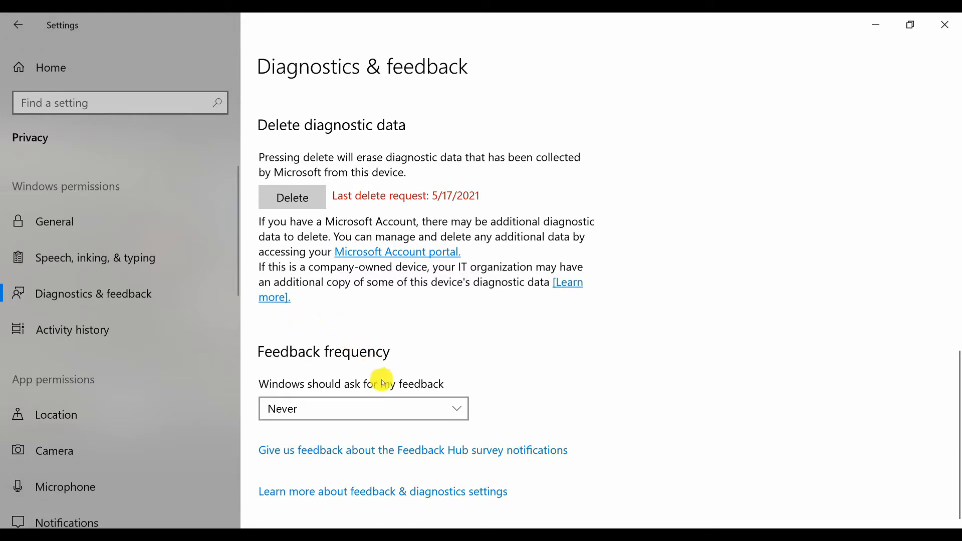
click(455, 412)
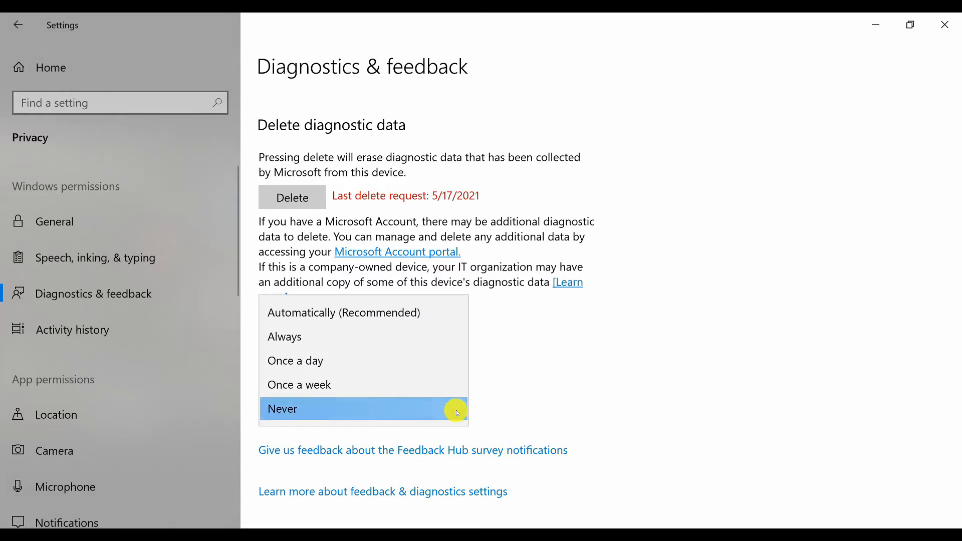
click(457, 412)
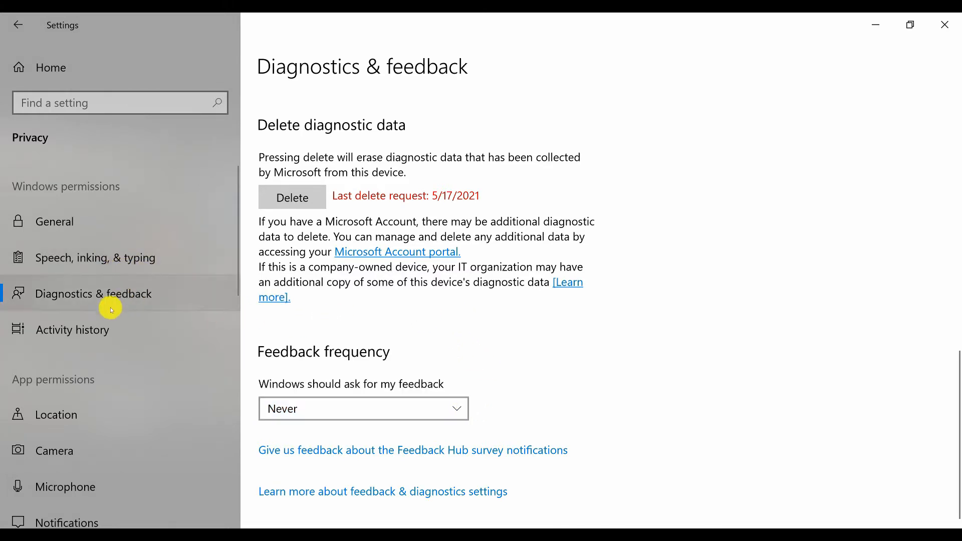
Clear the activity history for all devices under Activity history
click(80, 330)
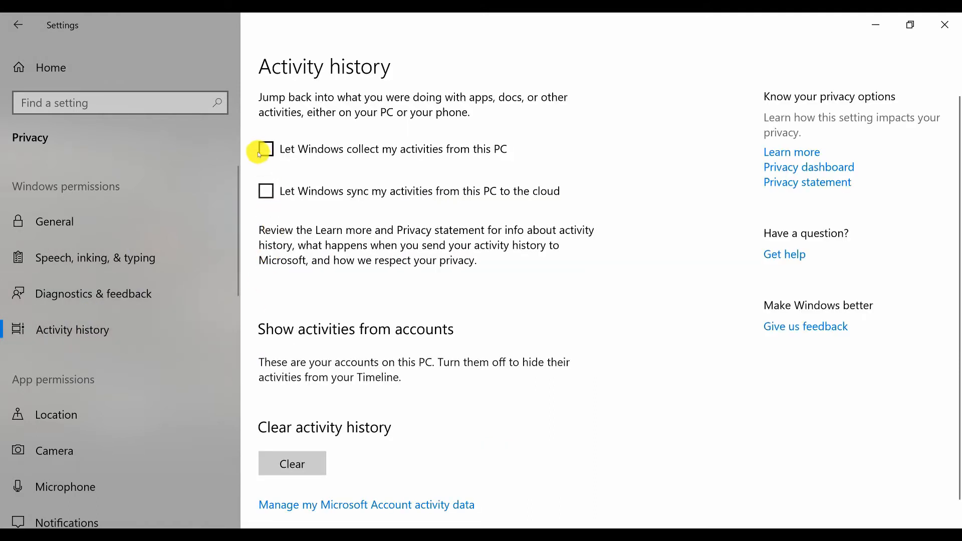
click(278, 457)
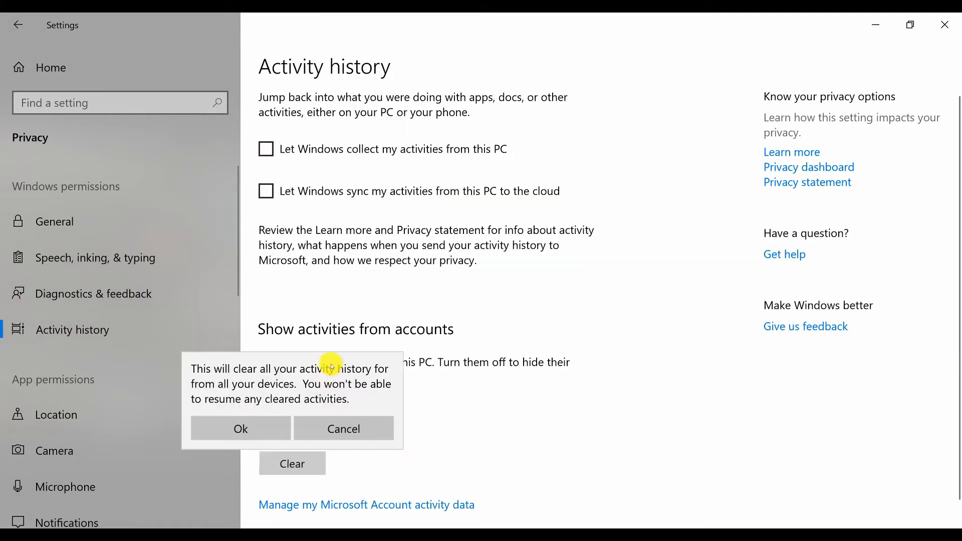
click(261, 426)
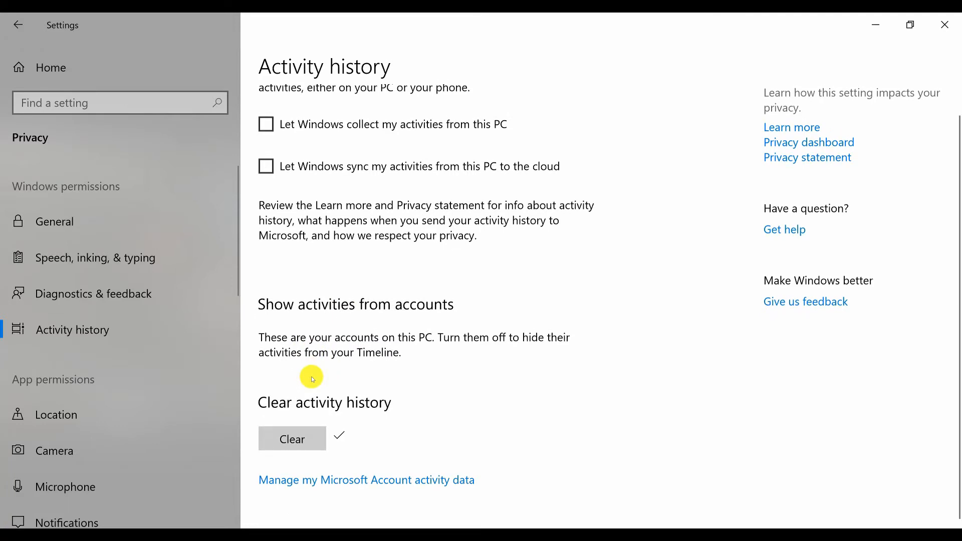
Clear the location history stored on this device in the Location privacy settings
click(86, 413)
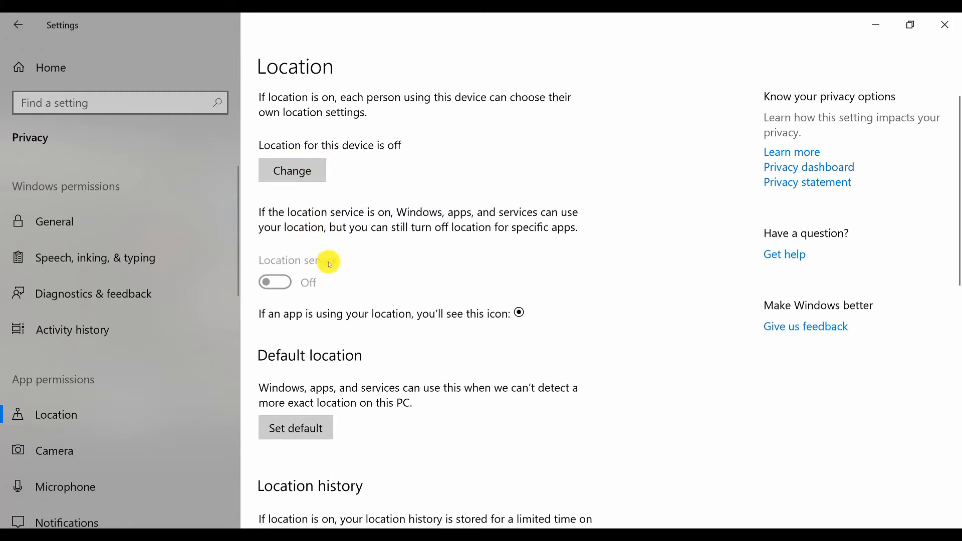
scroll(329, 264, down, 2)
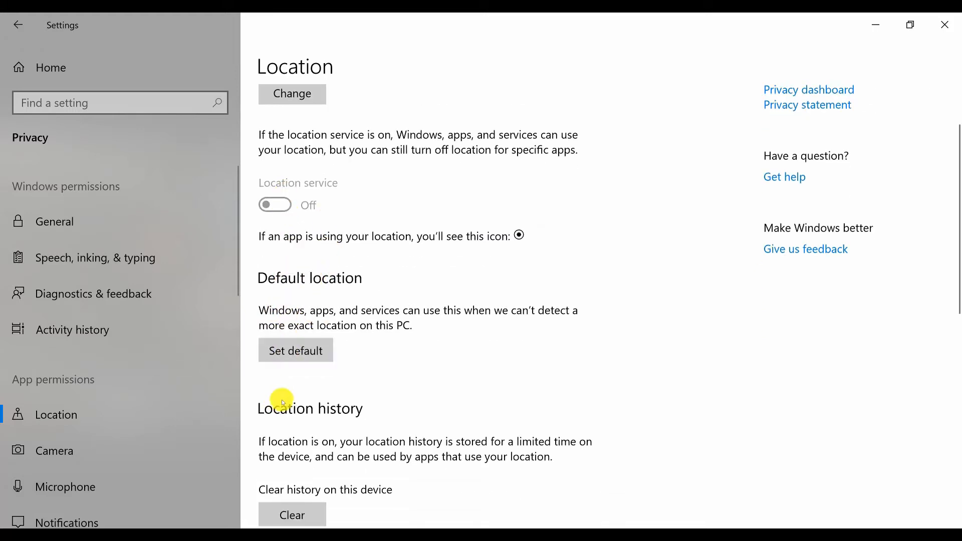
scroll(292, 389, down, 5)
click(283, 279)
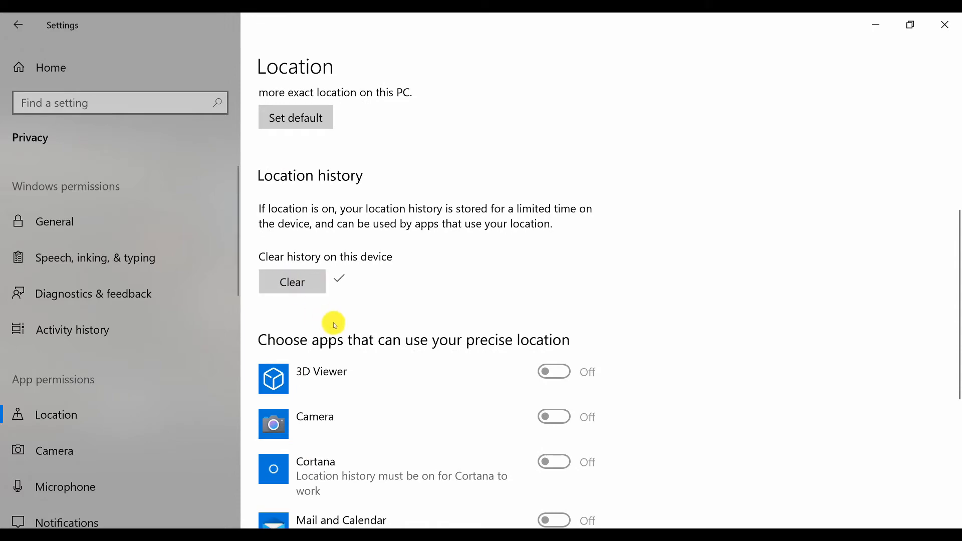
Review which apps can use the precise location and whether any use geofencing
scroll(345, 331, down, 5)
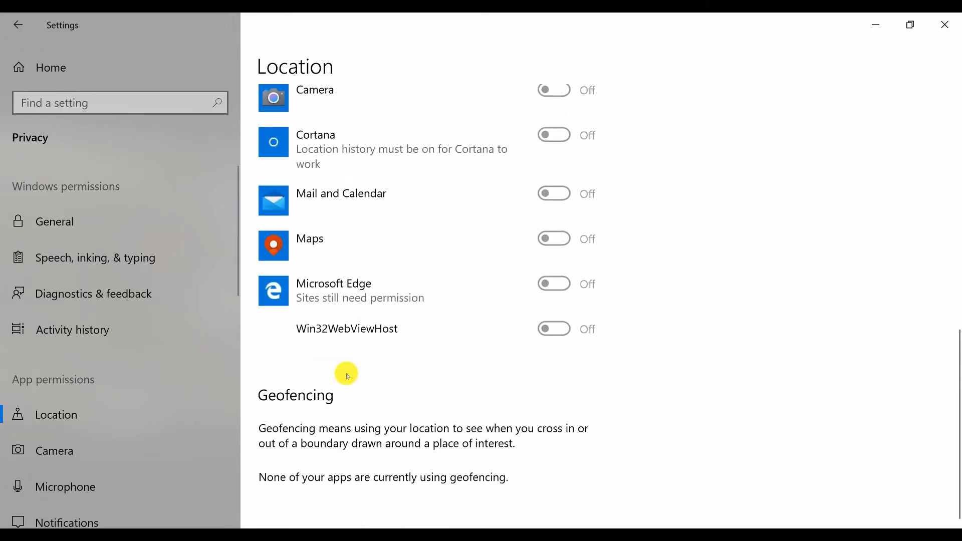
scroll(344, 371, up, 5)
scroll(346, 421, down, 3)
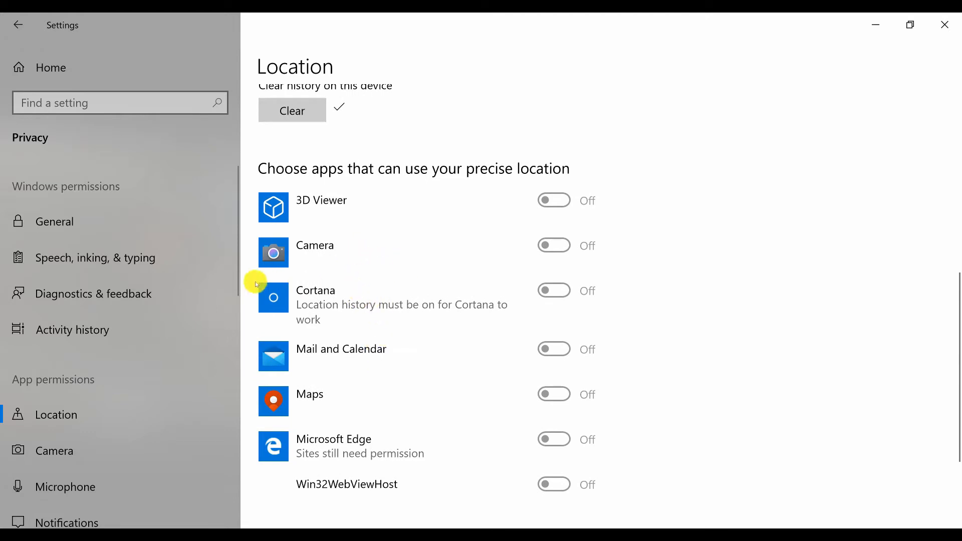
Review the device and per-app access permissions for the camera and the microphone
click(94, 449)
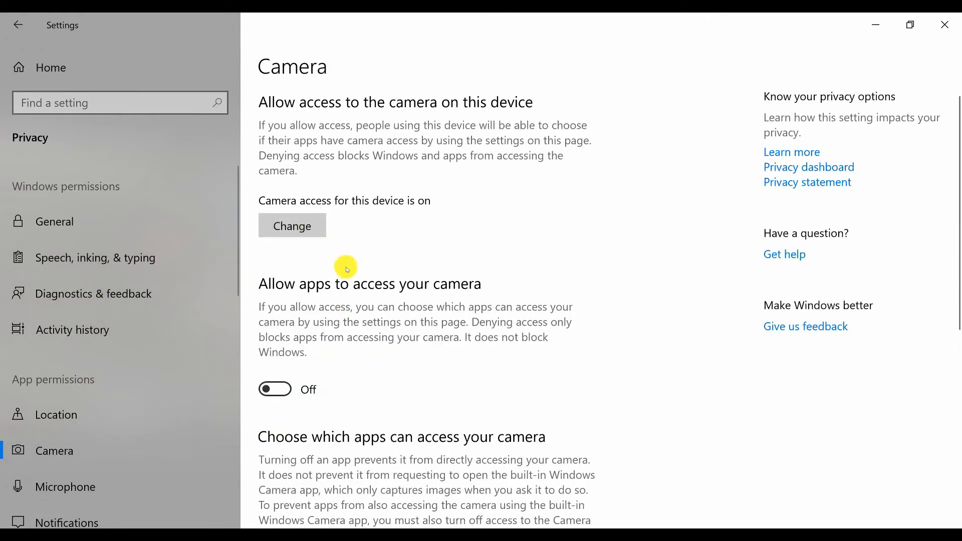
scroll(341, 302, down, 8)
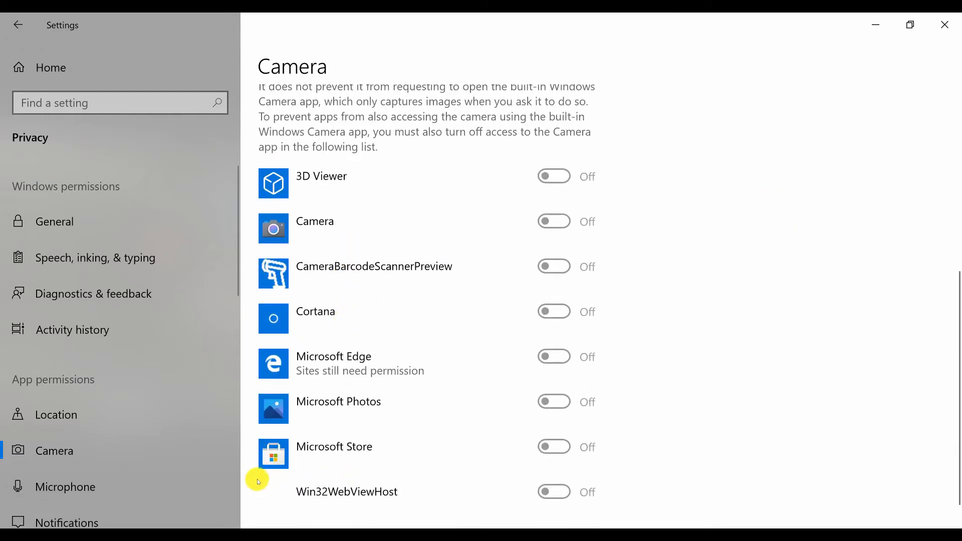
click(79, 483)
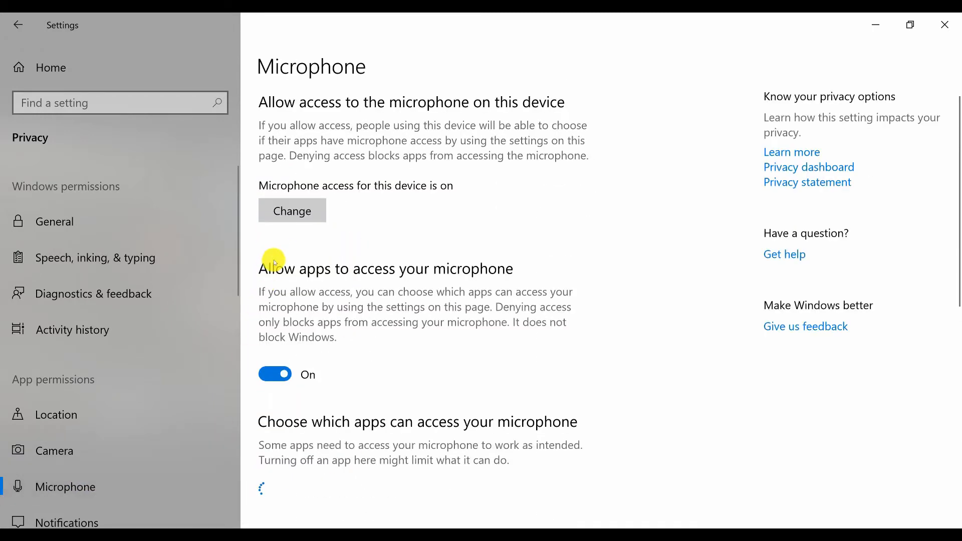
scroll(351, 340, down, 5)
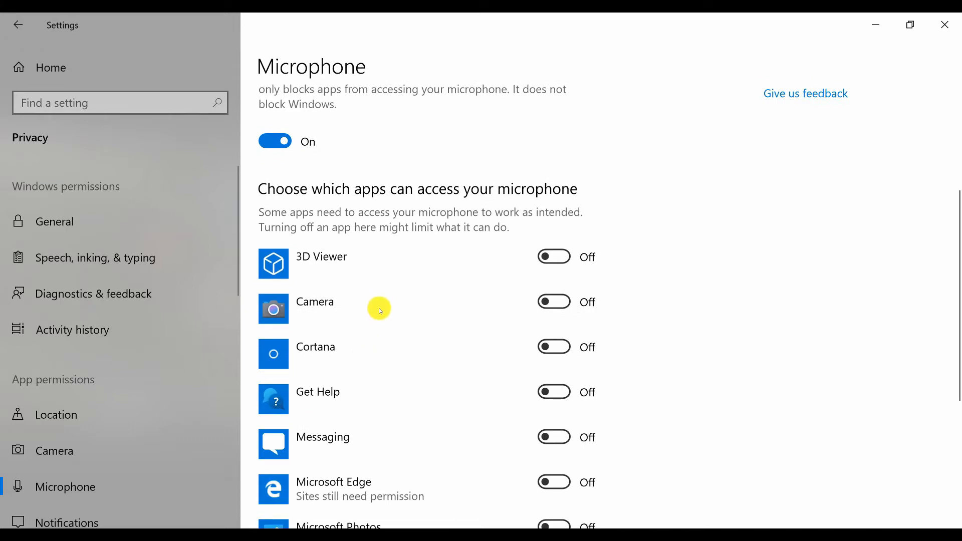
scroll(379, 307, down, 6)
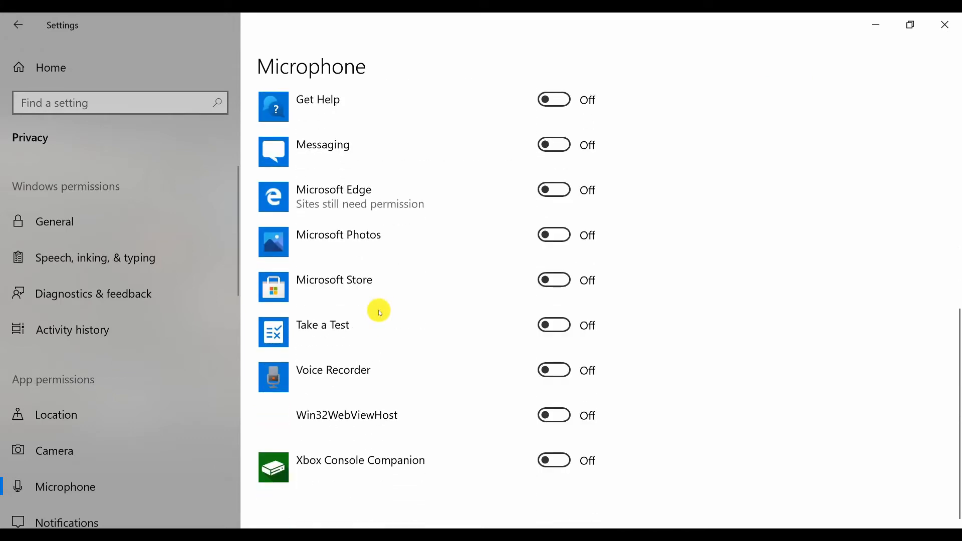
Review the app access permissions for notifications and account info
scroll(101, 449, down, 1)
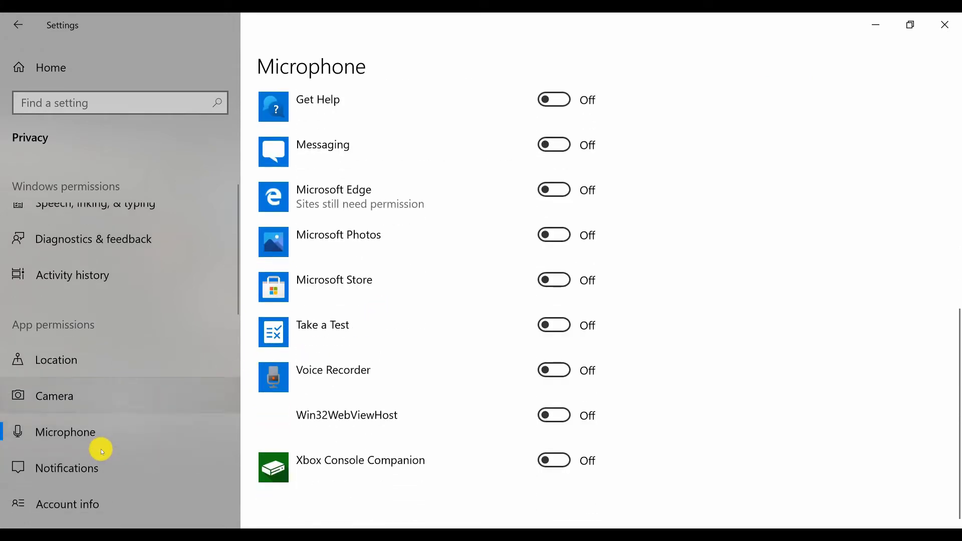
click(75, 466)
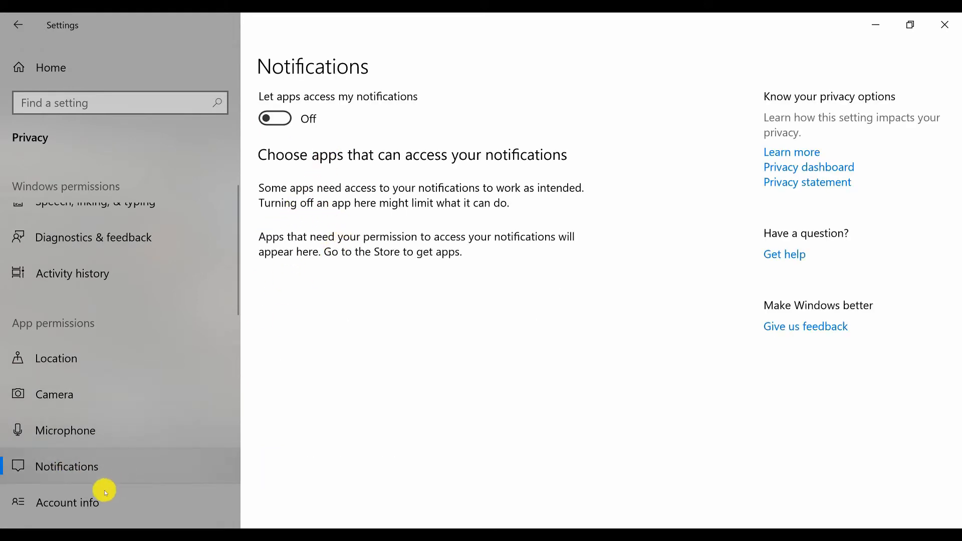
click(78, 501)
scroll(314, 297, down, 3)
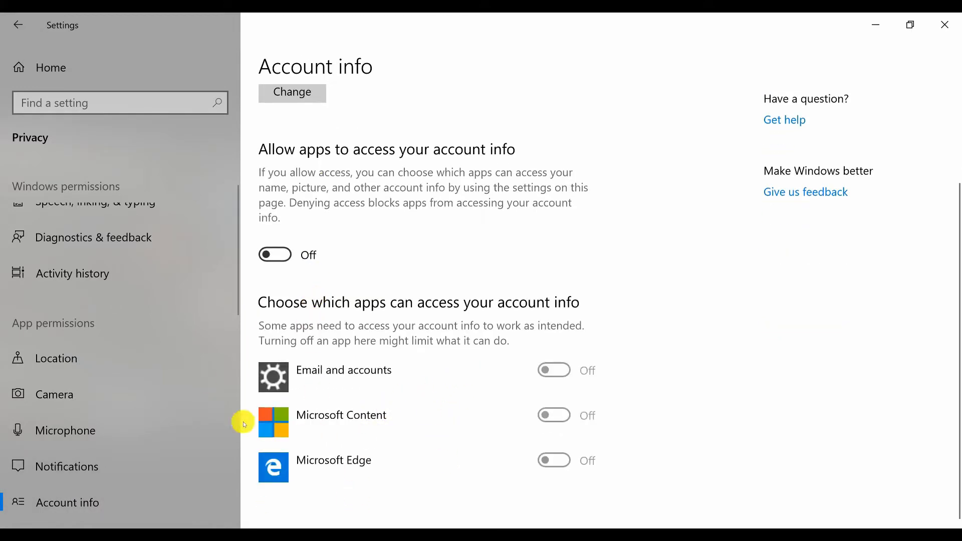
Review which apps can access contacts and the calendar, and open the call history permissions
scroll(85, 489, down, 1)
scroll(96, 451, down, 4)
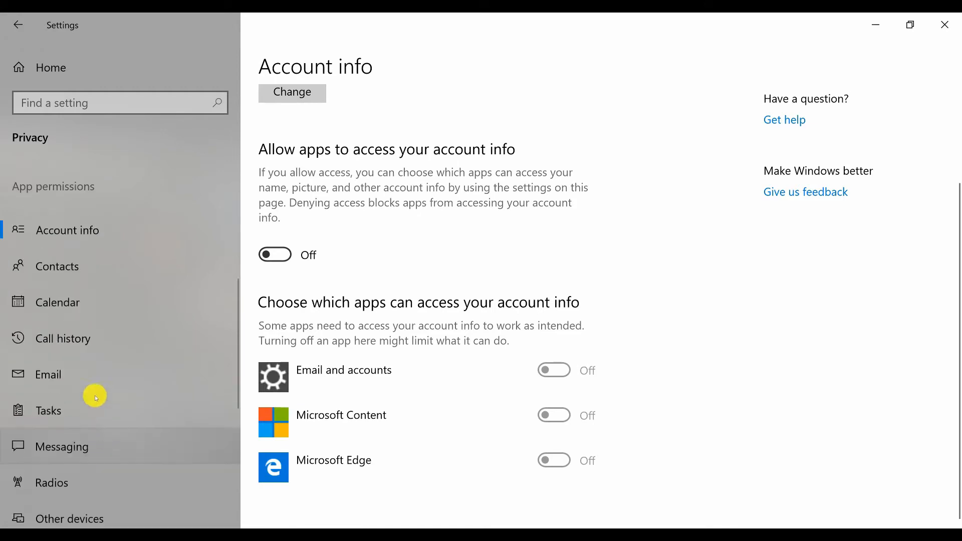
click(68, 262)
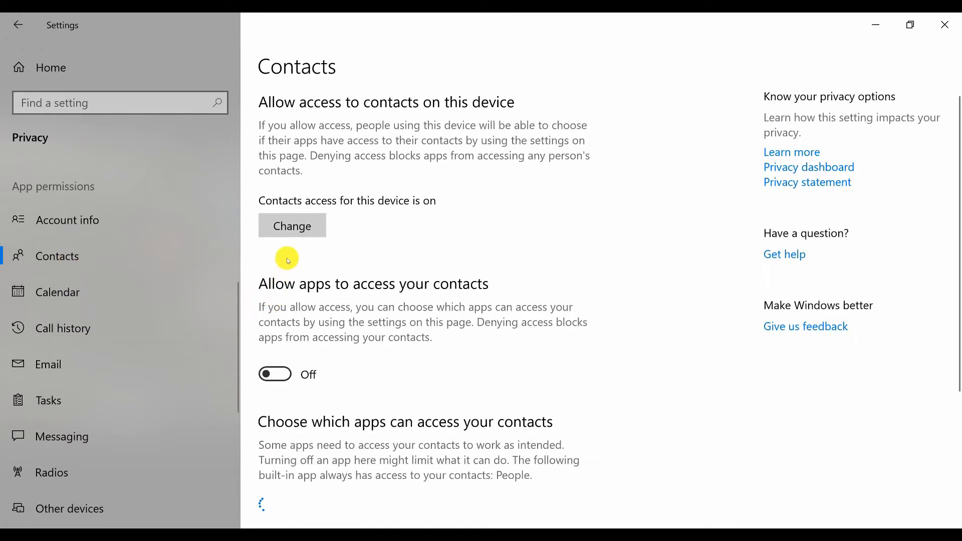
scroll(359, 300, down, 4)
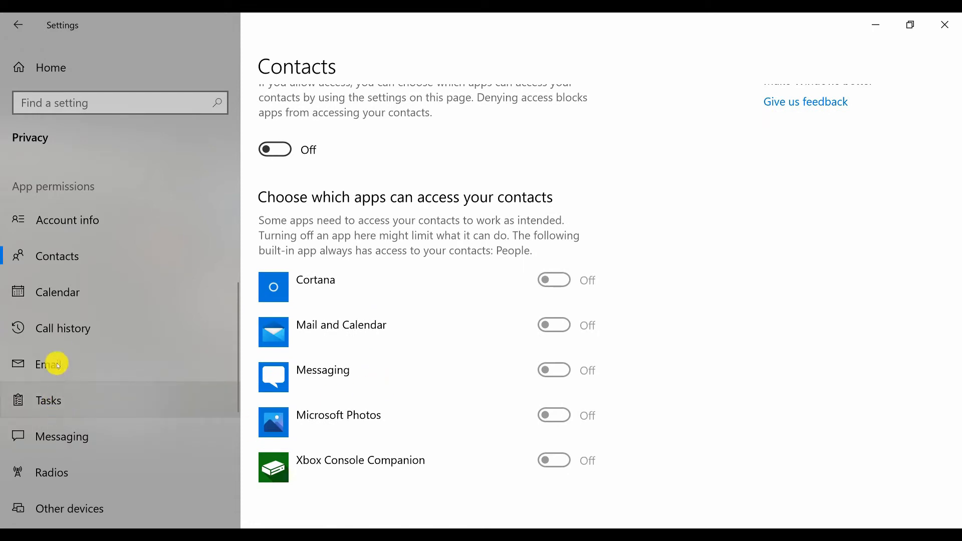
click(52, 300)
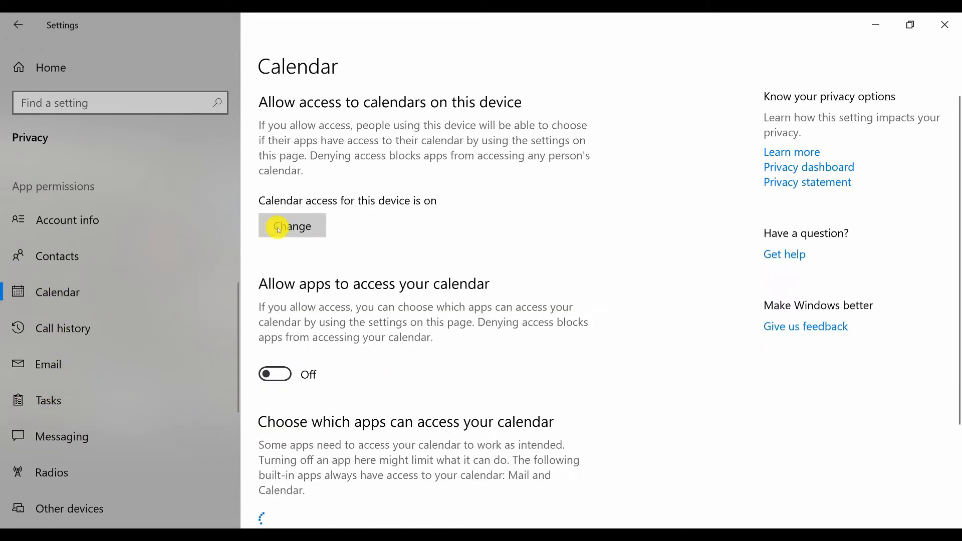
scroll(326, 339, down, 3)
scroll(327, 340, down, 1)
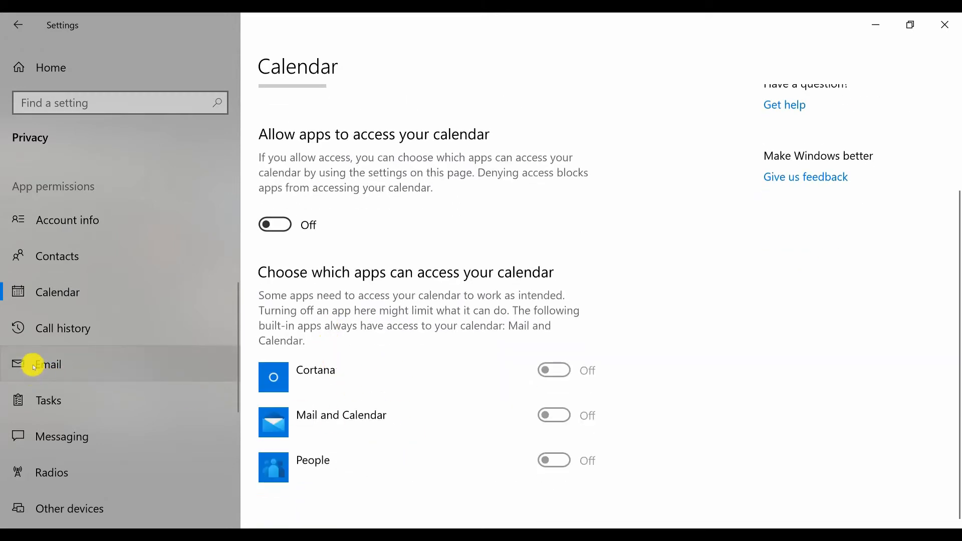
click(58, 330)
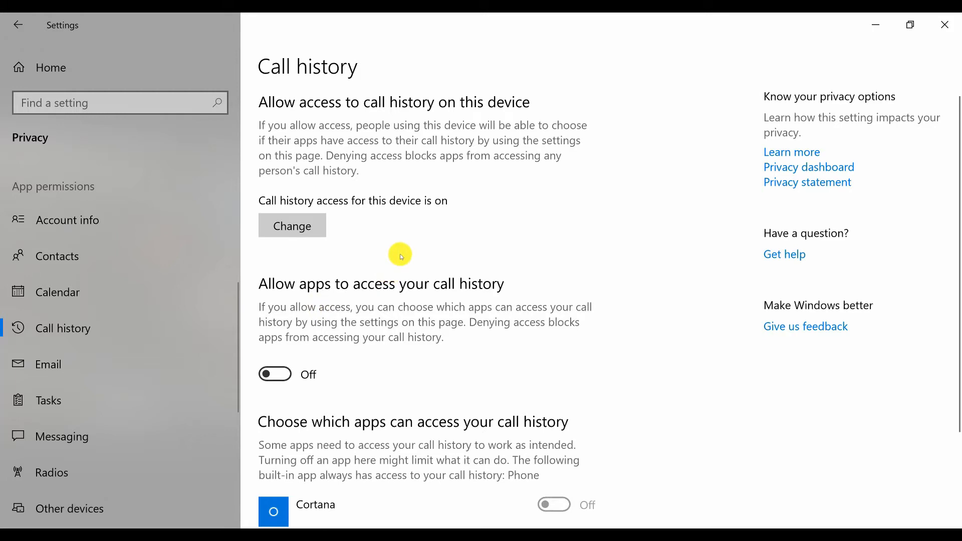
Review the device and per-app access permissions for call history and email
scroll(399, 254, down, 3)
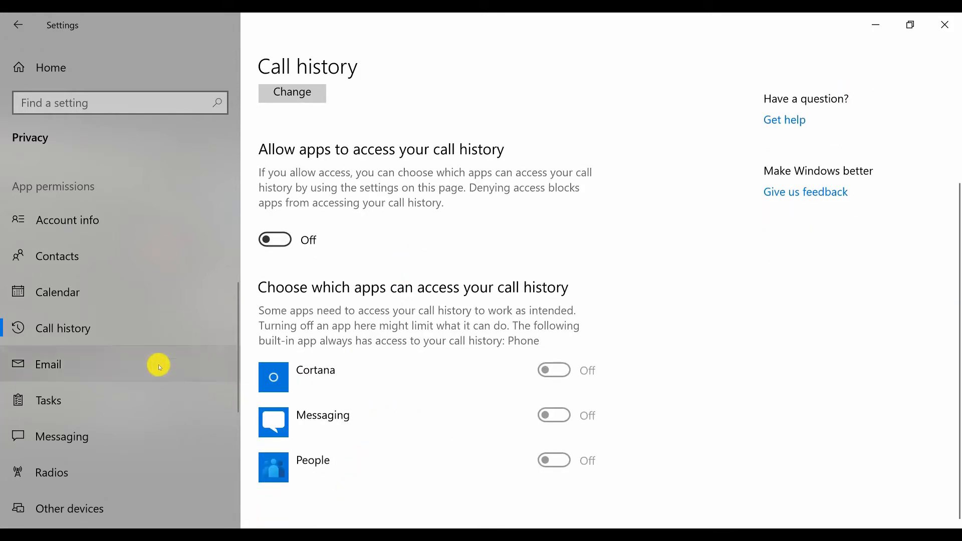
click(75, 367)
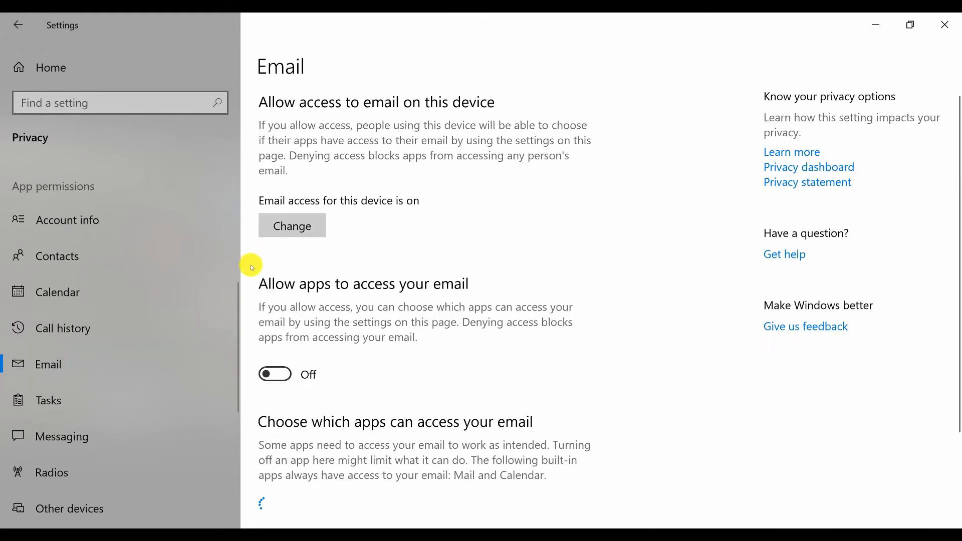
scroll(363, 273, down, 3)
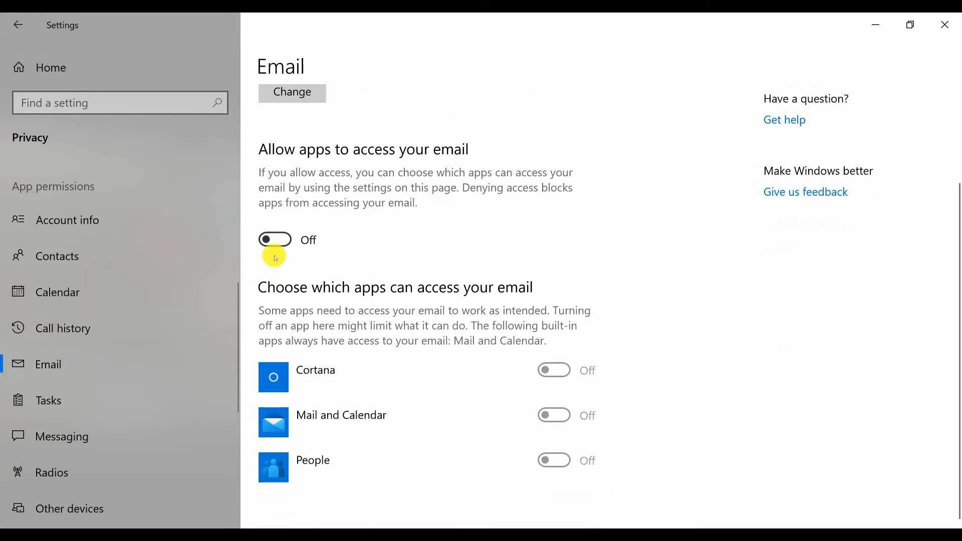
scroll(348, 442, up, 1)
scroll(347, 442, up, 1)
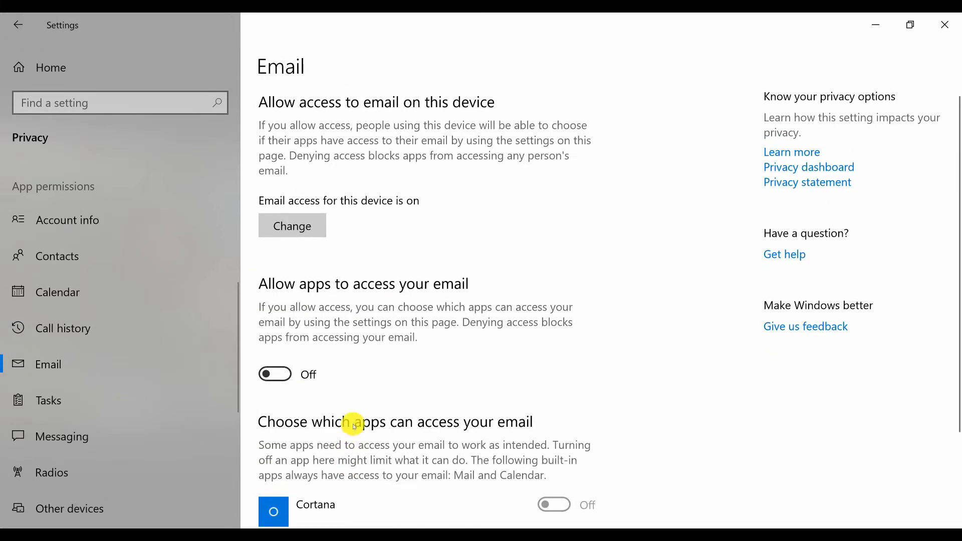
scroll(365, 369, down, 2)
Review the app access permissions for tasks and for reading or sending messages
click(28, 411)
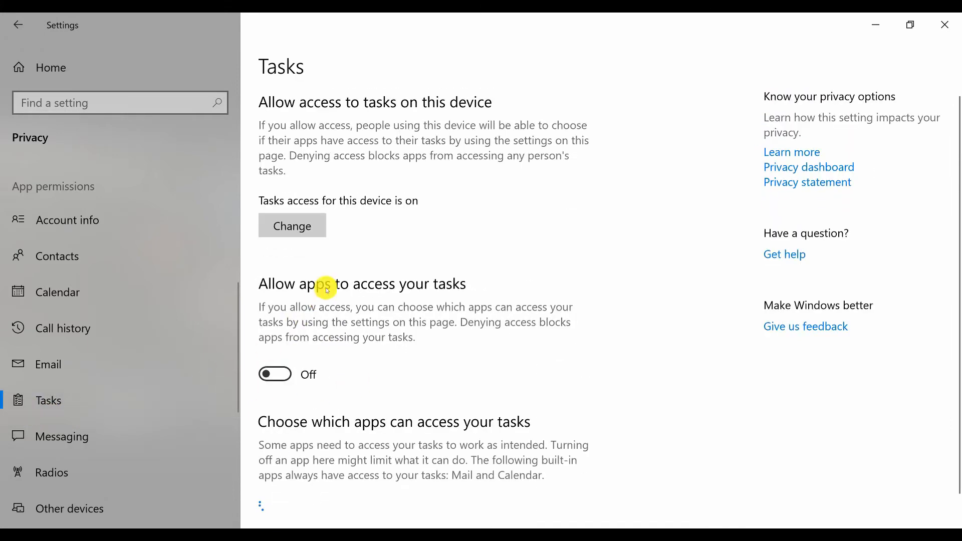
scroll(369, 245, down, 1)
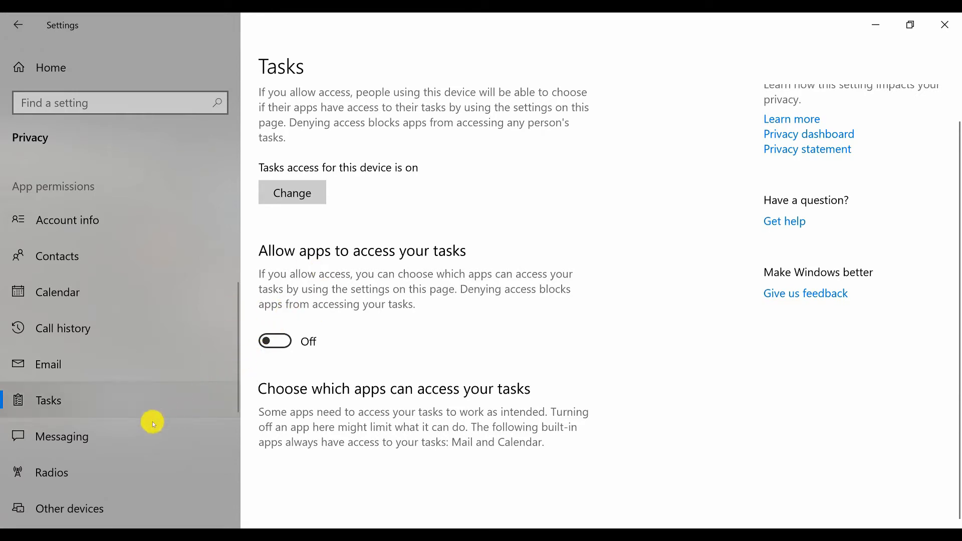
click(85, 434)
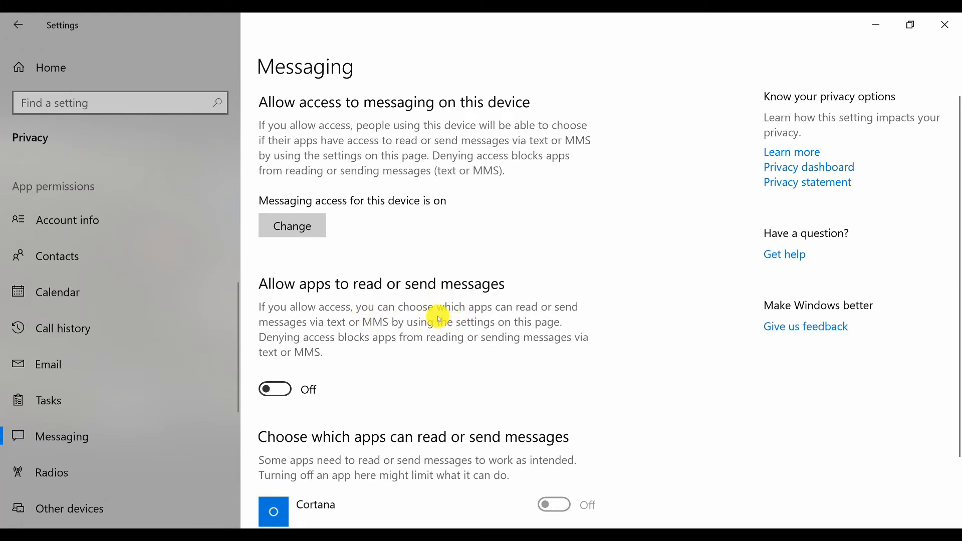
scroll(436, 314, down, 2)
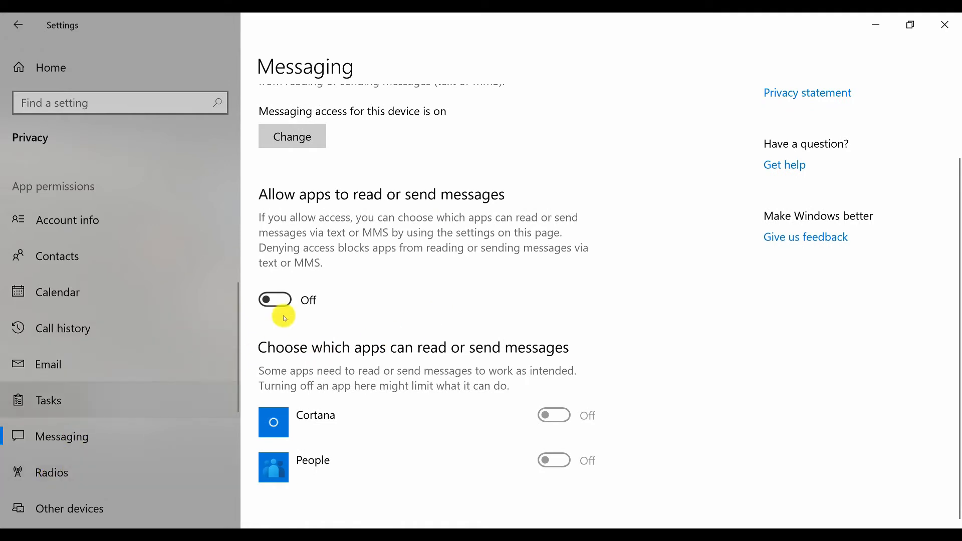
Check whether apps can control radios, and recheck which apps can read or send messages
click(71, 472)
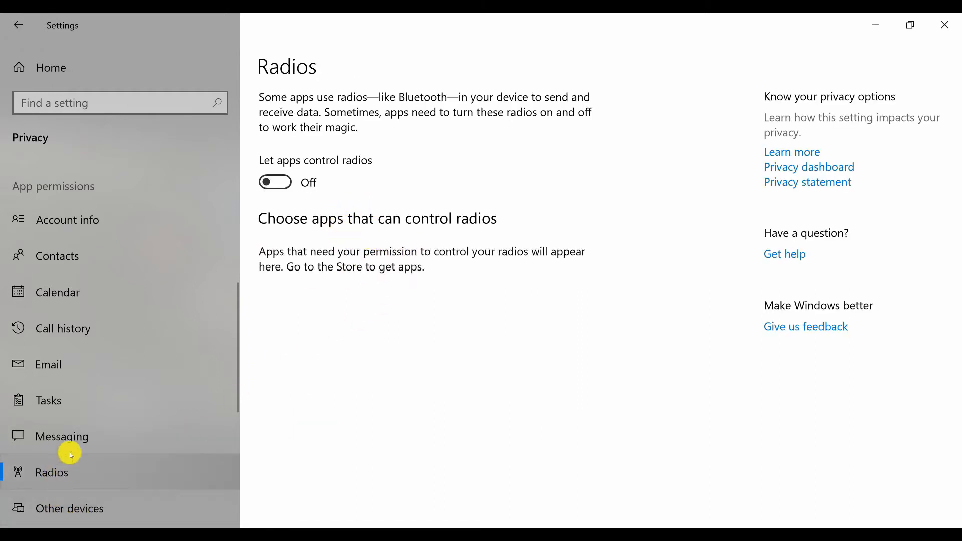
click(71, 437)
scroll(331, 341, down, 2)
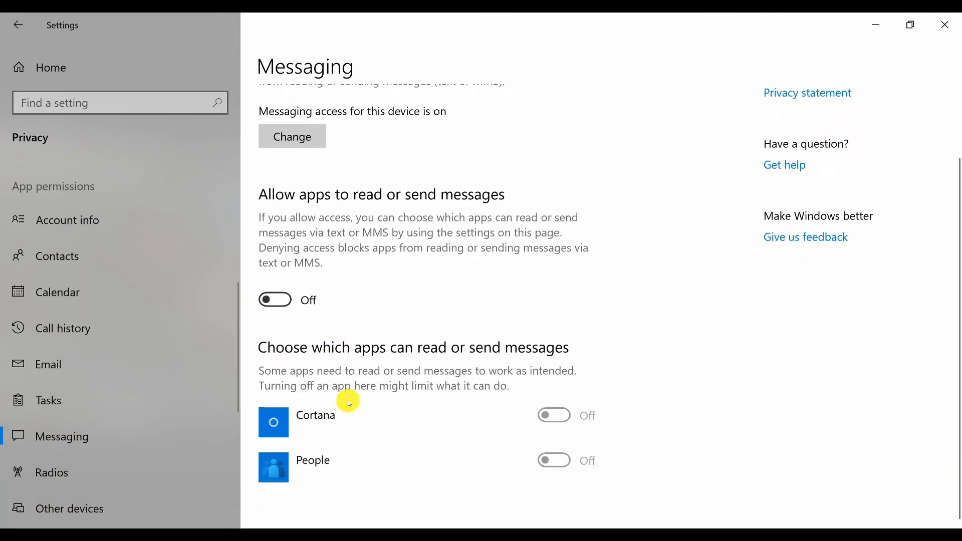
Review the permission for communicating with unpaired devices and which apps can run in the background
click(52, 507)
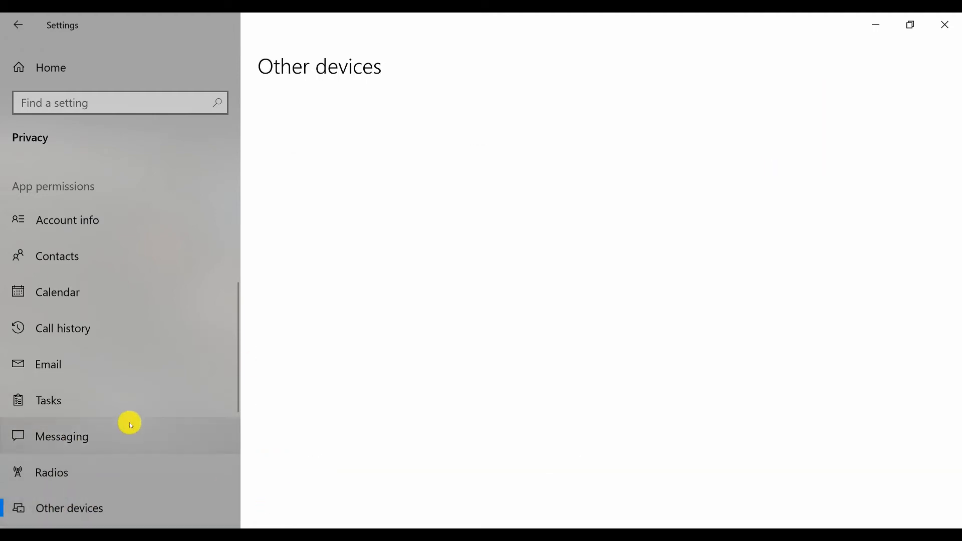
scroll(131, 421, down, 5)
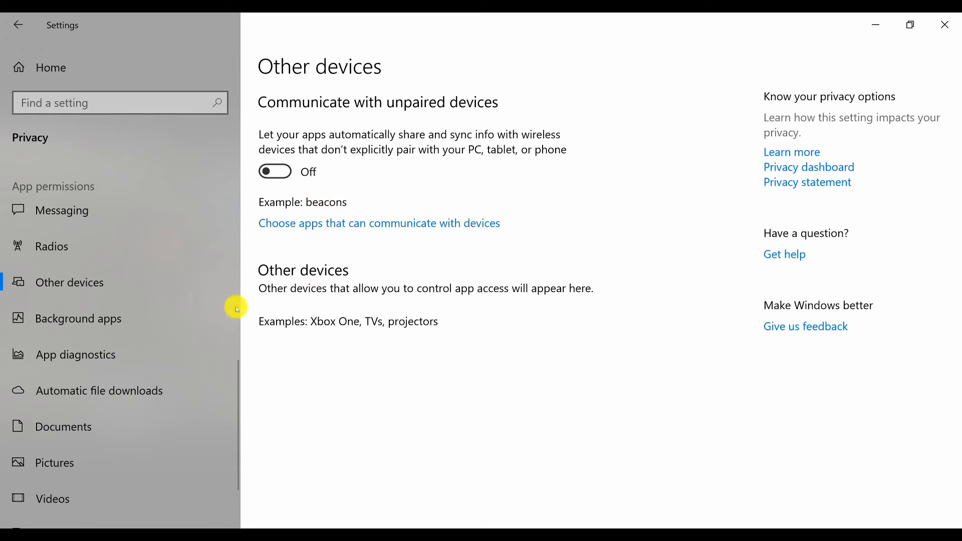
click(92, 320)
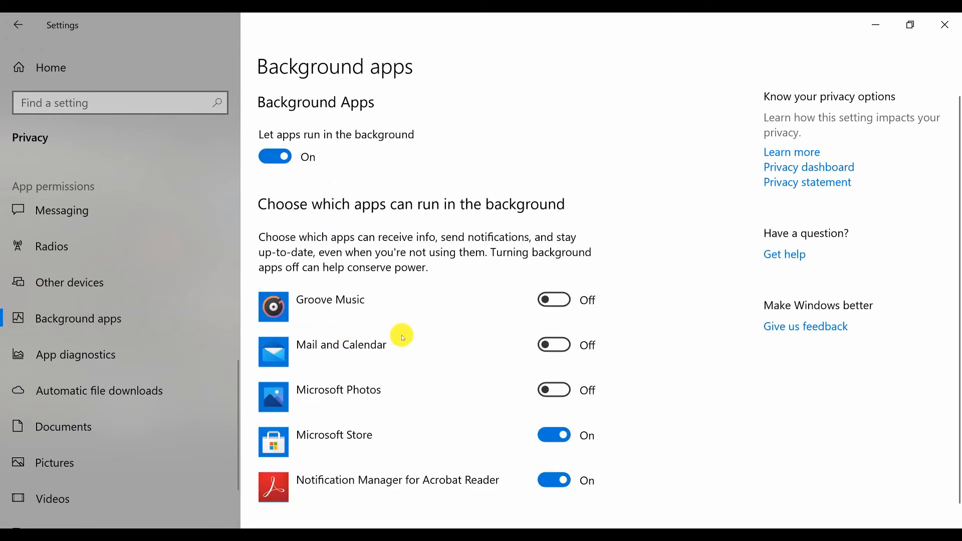
scroll(404, 338, down, 1)
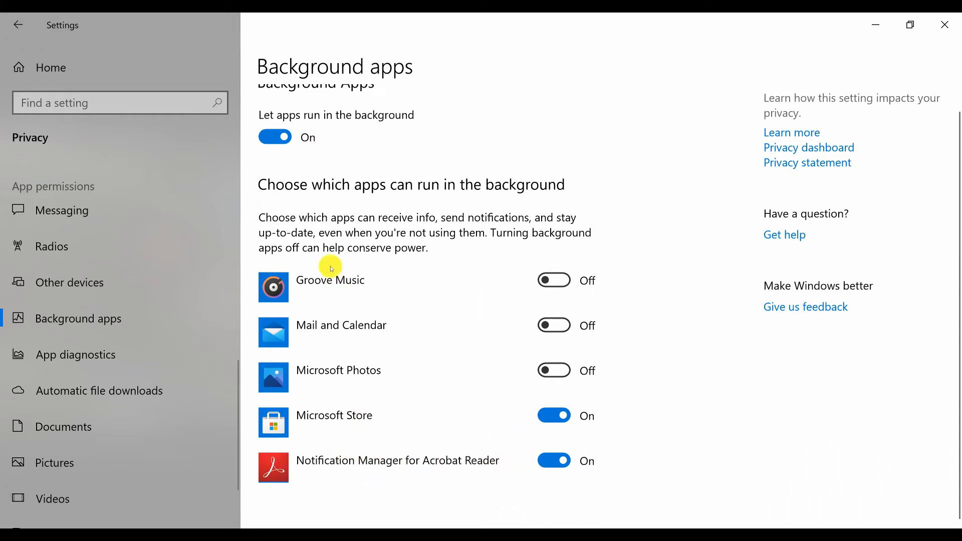
Review the app diagnostics access permission and the automatic file downloads setting
click(141, 358)
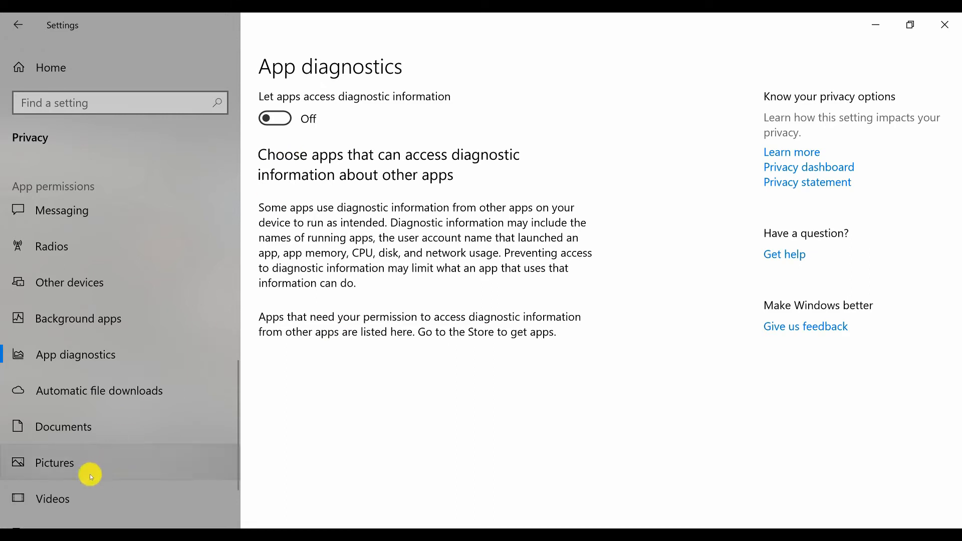
click(112, 399)
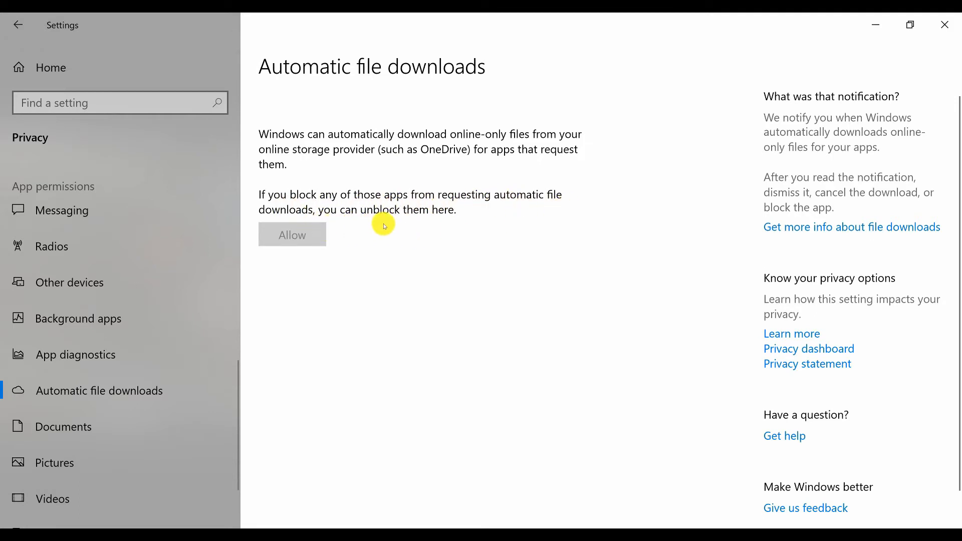
scroll(371, 298, down, 1)
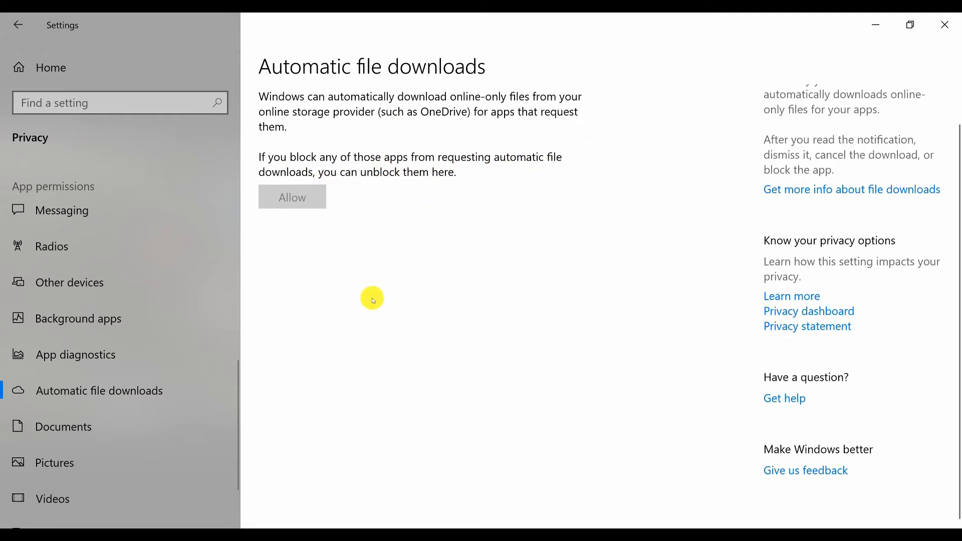
scroll(345, 307, up, 1)
Review which apps can access the documents library and the pictures library
click(110, 428)
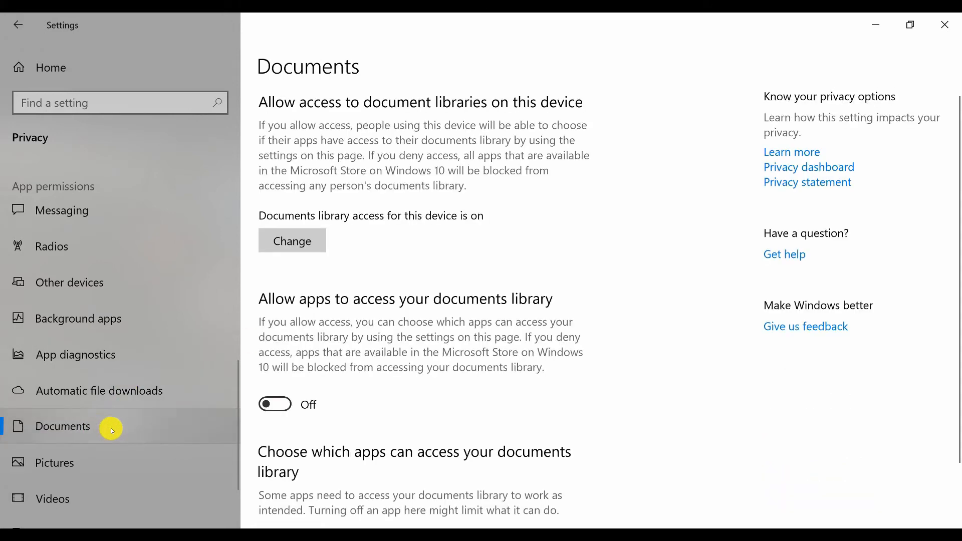
scroll(351, 320, down, 3)
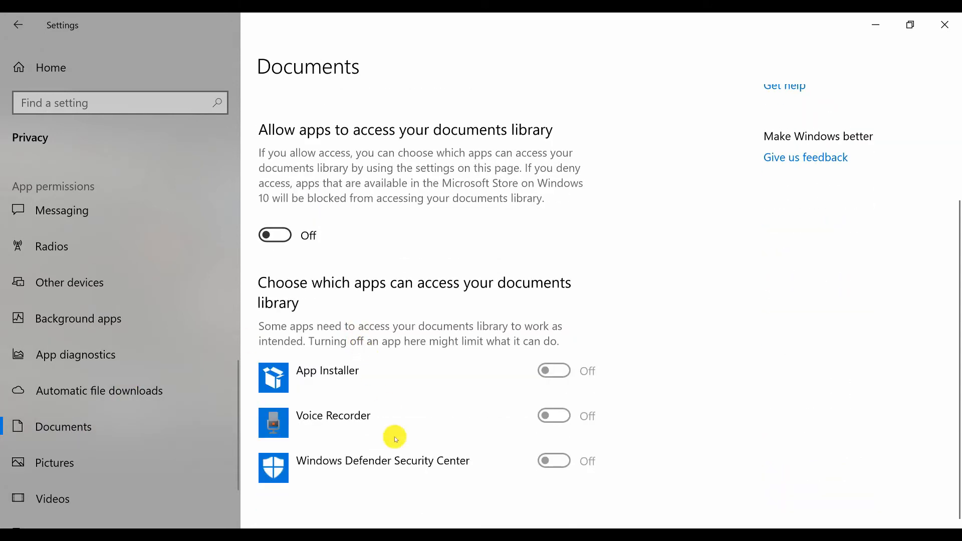
click(70, 453)
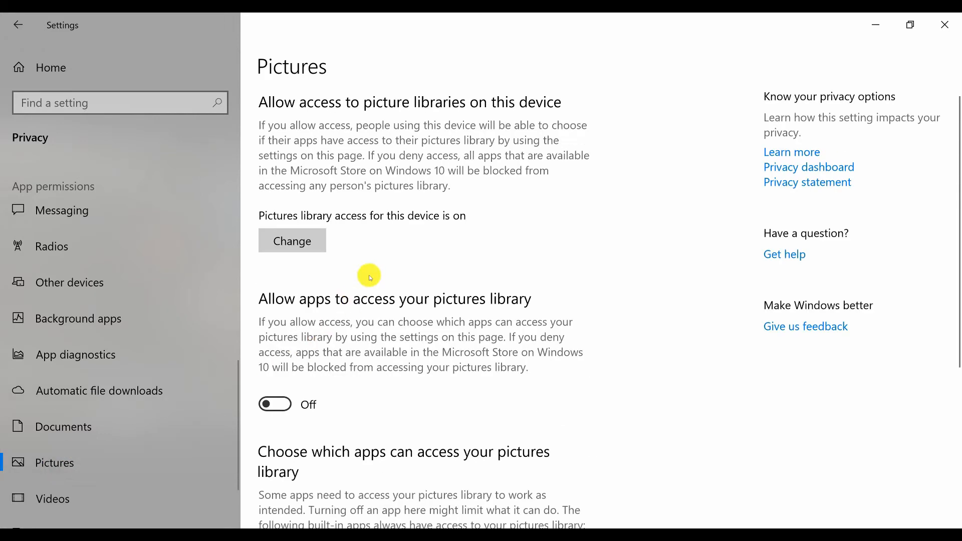
scroll(370, 276, down, 5)
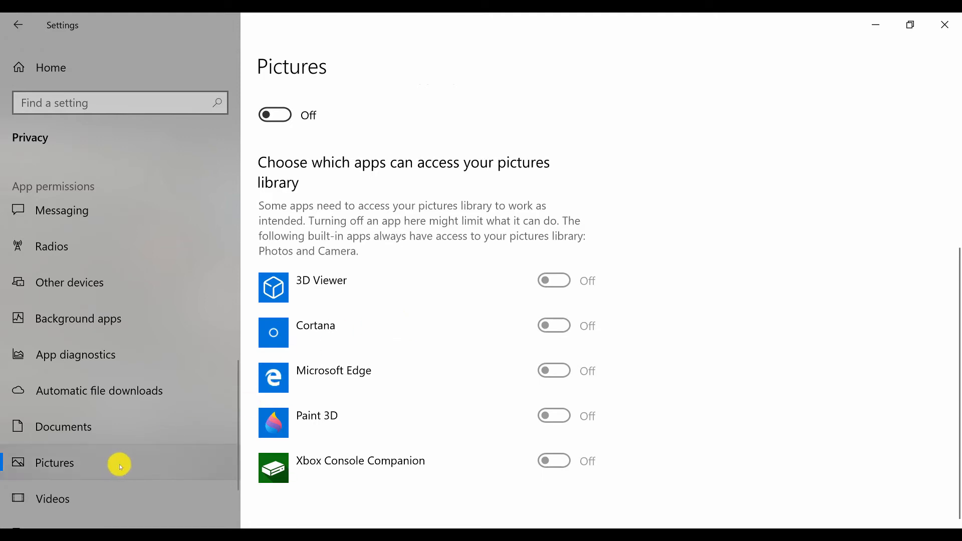
scroll(112, 468, down, 1)
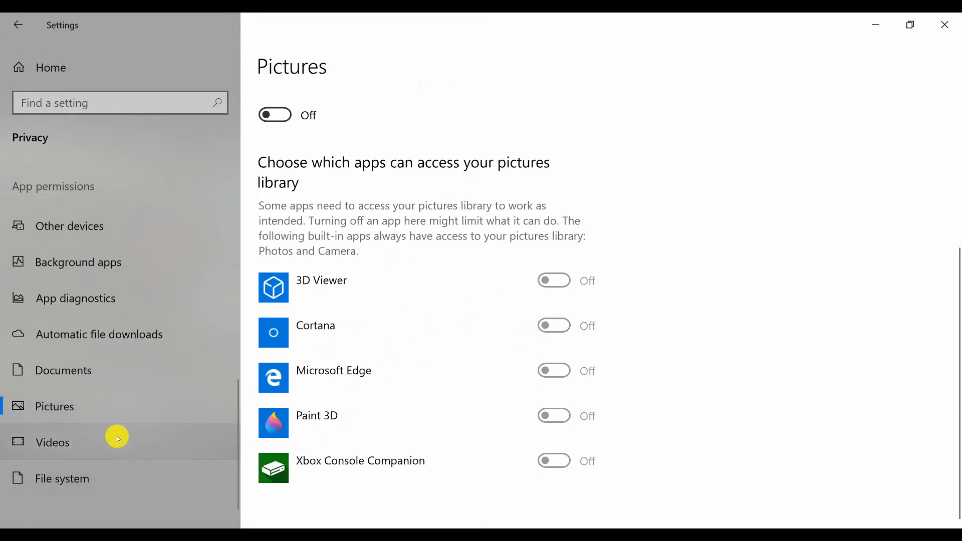
Review the device and per-app access permissions for the videos library and the file system
click(82, 437)
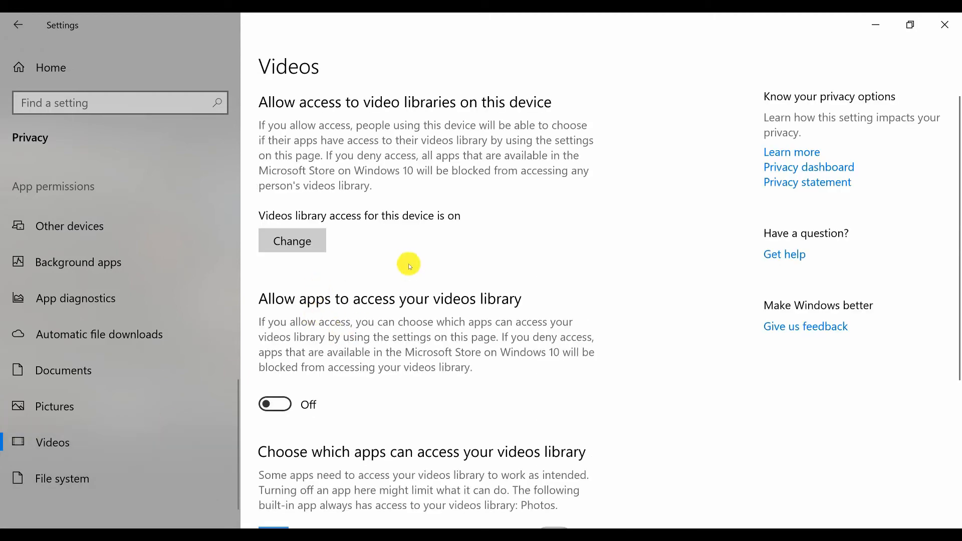
scroll(408, 209, down, 5)
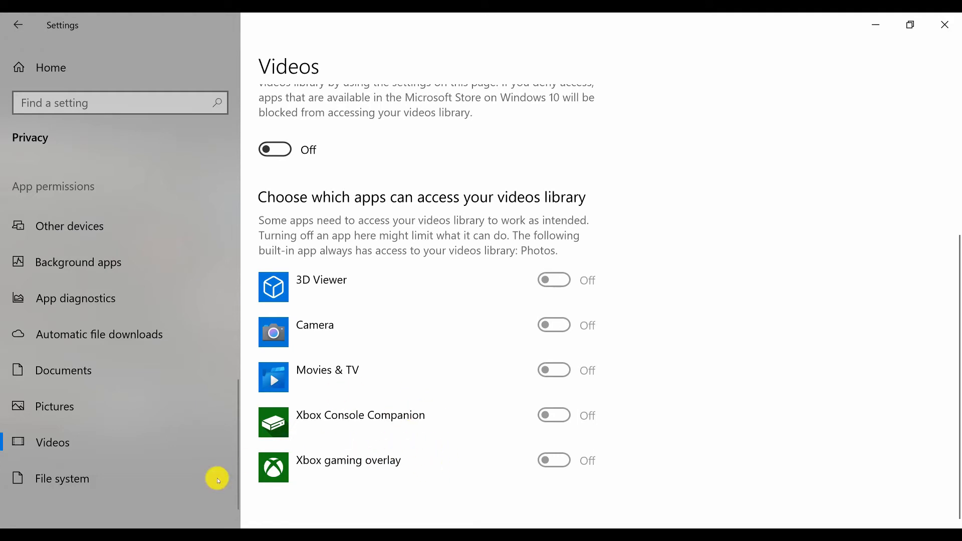
click(78, 488)
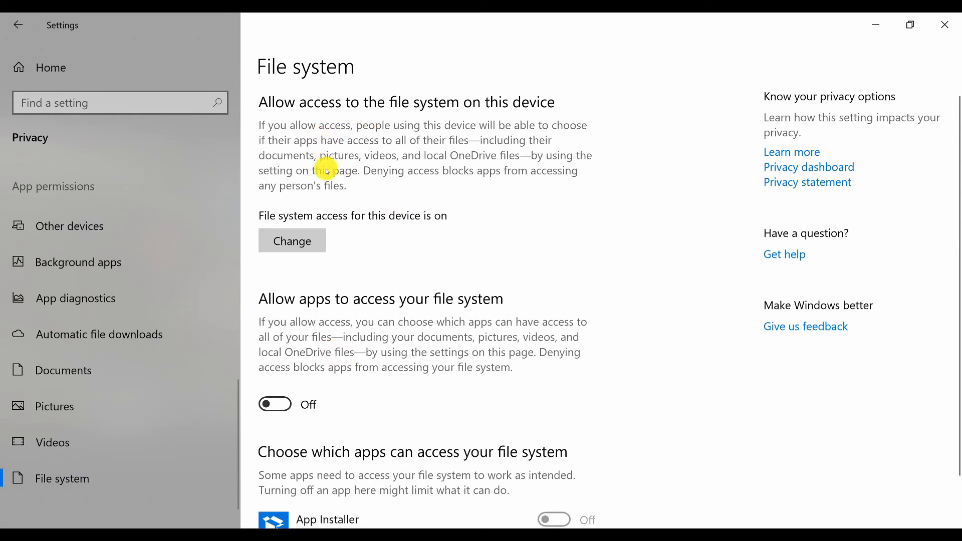
scroll(326, 171, down, 1)
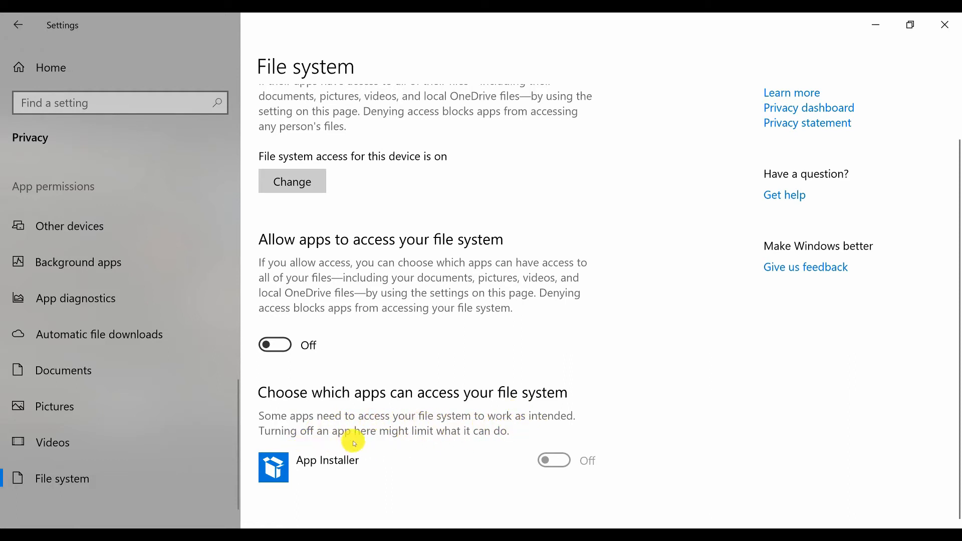
scroll(388, 275, up, 2)
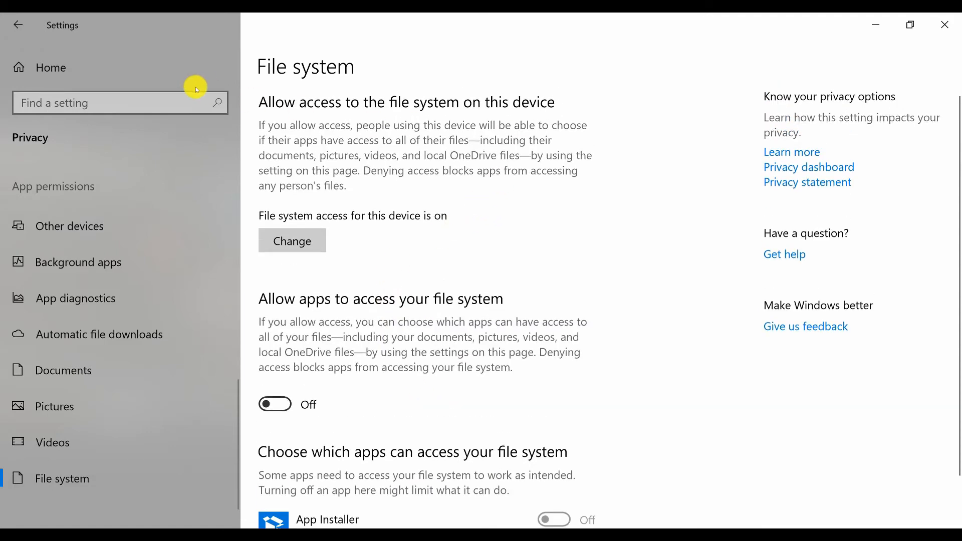
Leave the privacy settings, open Apps & features and look through the list of installed apps
click(20, 25)
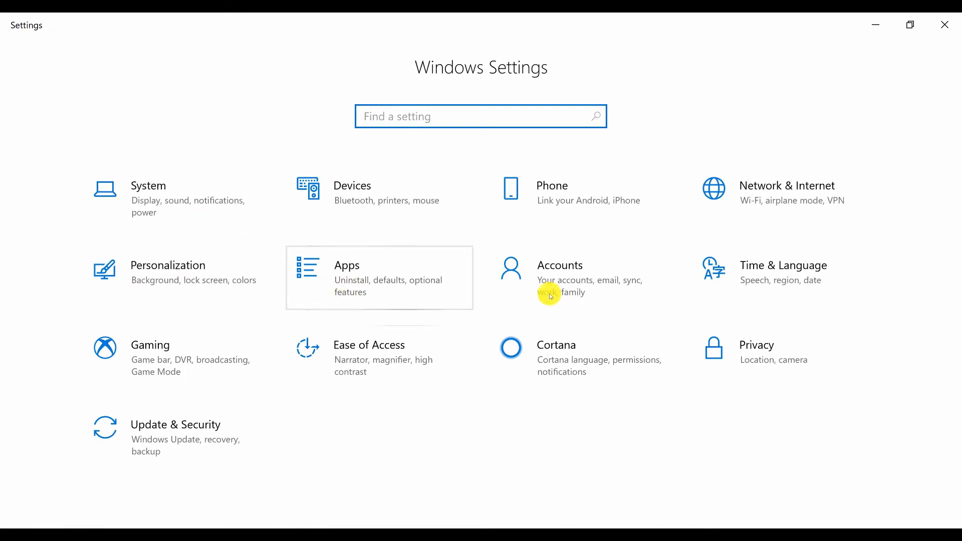
click(351, 286)
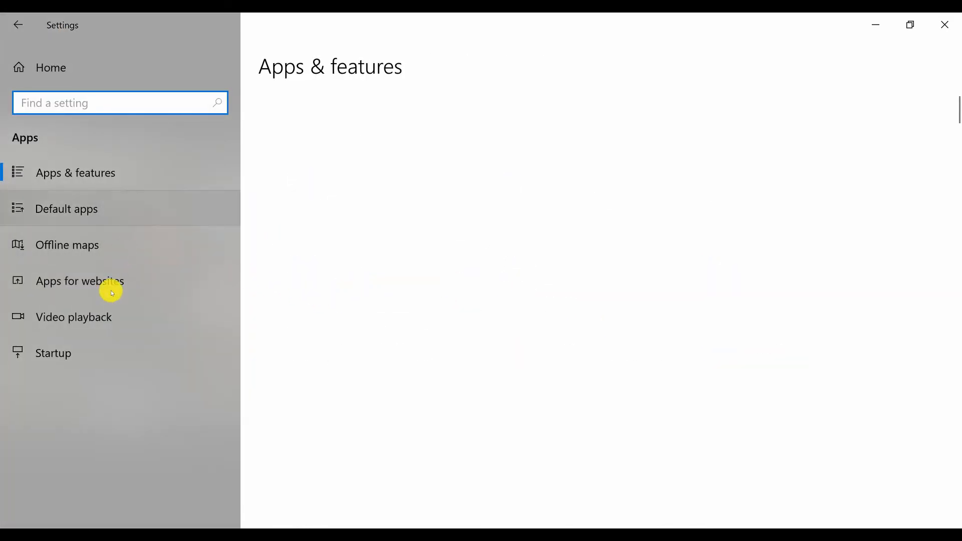
scroll(465, 342, down, 8)
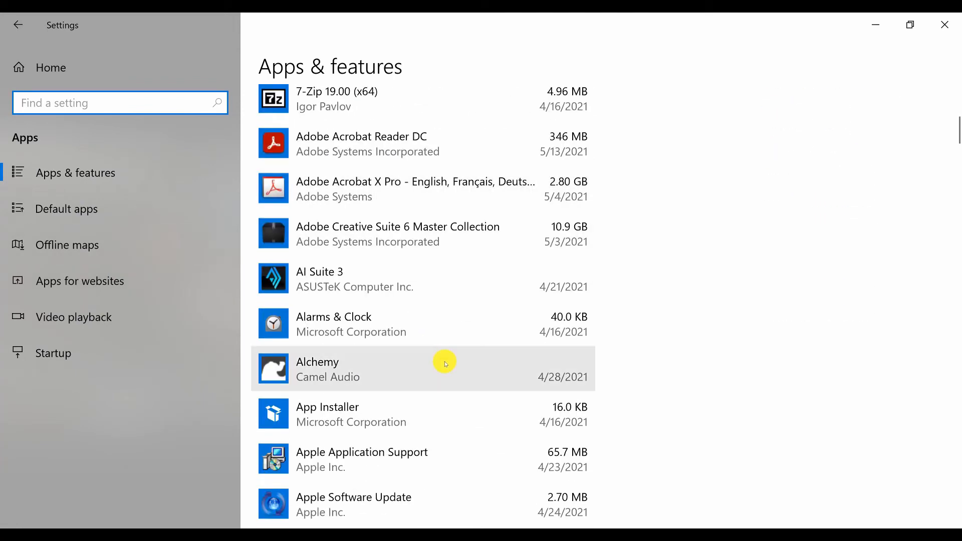
scroll(444, 361, down, 6)
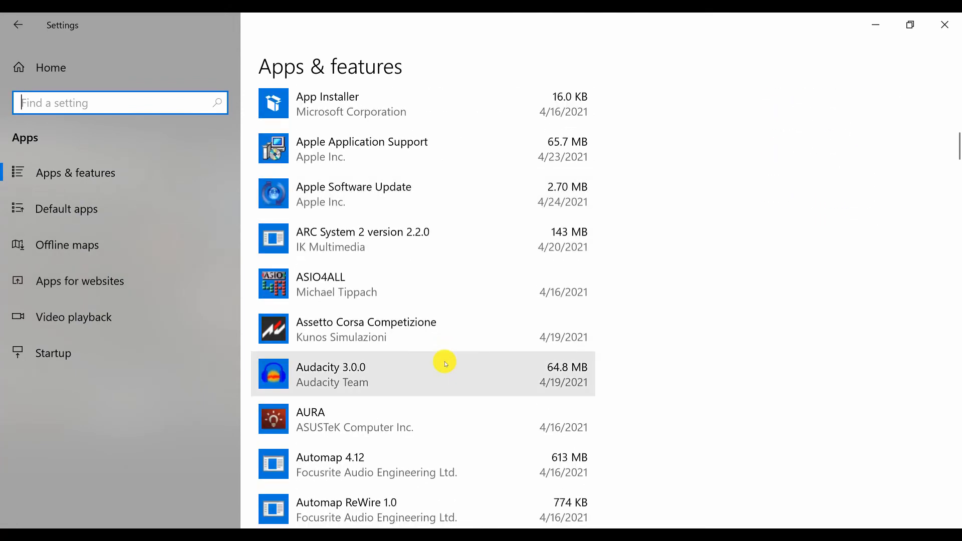
scroll(444, 362, up, 14)
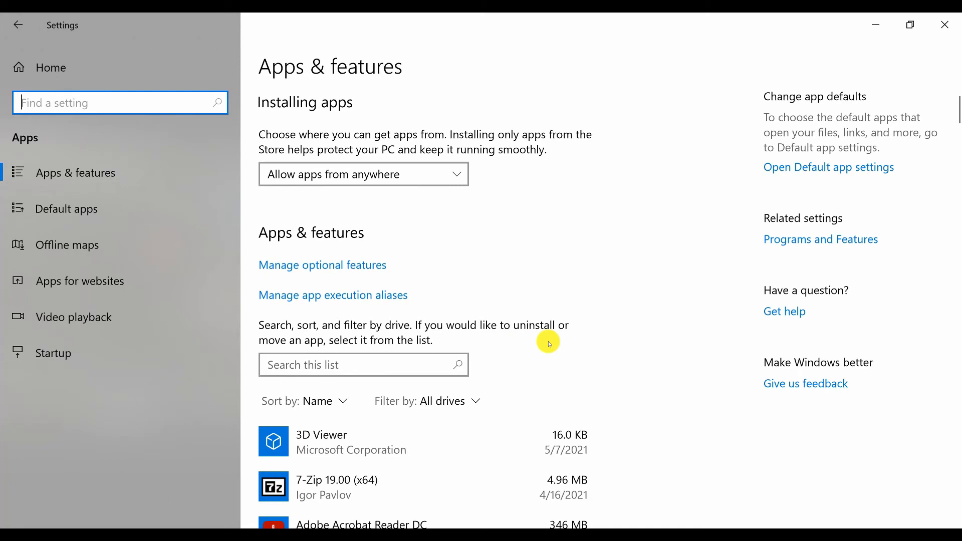
Expand the 3D Viewer and Alarms & Clock entries in the installed apps list to inspect their options
scroll(541, 345, down, 5)
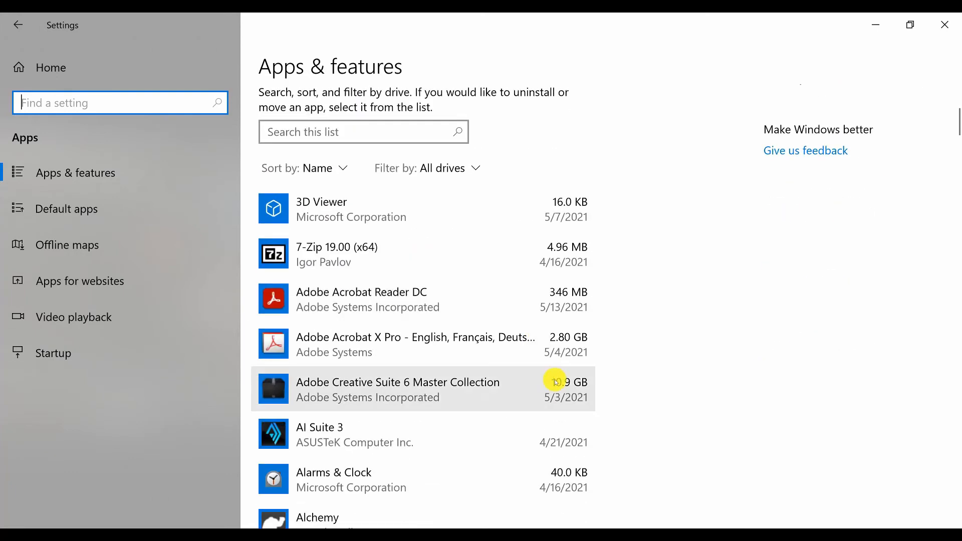
click(374, 220)
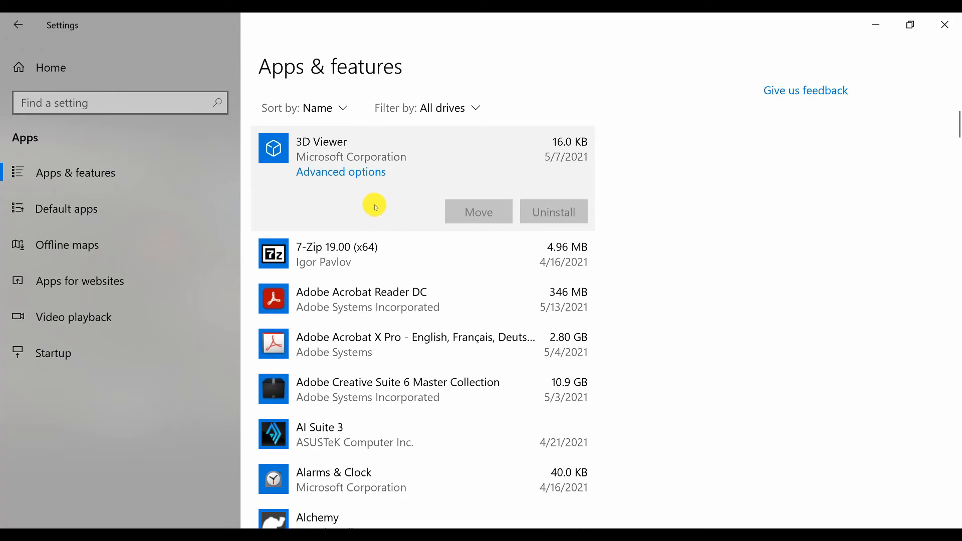
click(334, 477)
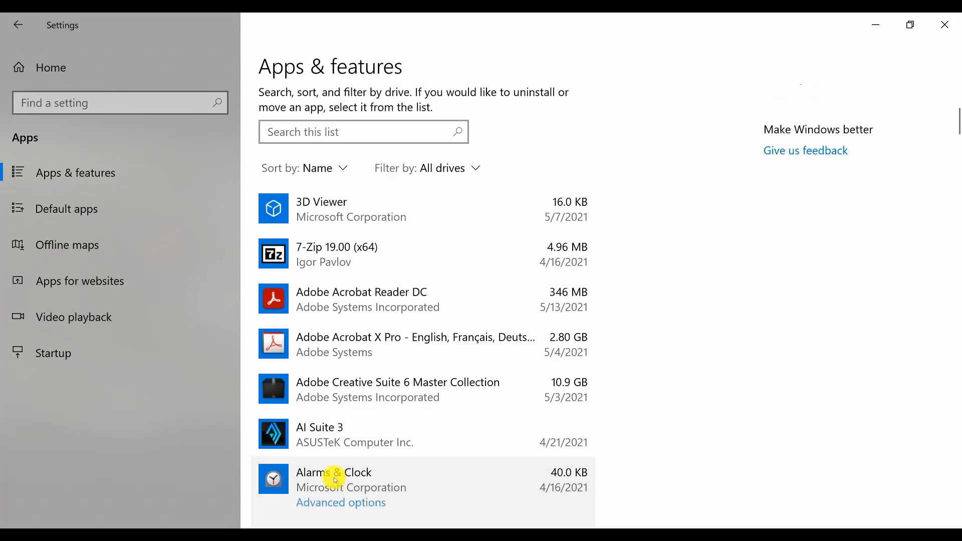
Open the advanced options of App Installer and look through its battery, defaults, terminate, reset, uninstall and add-on sections
scroll(400, 451, down, 4)
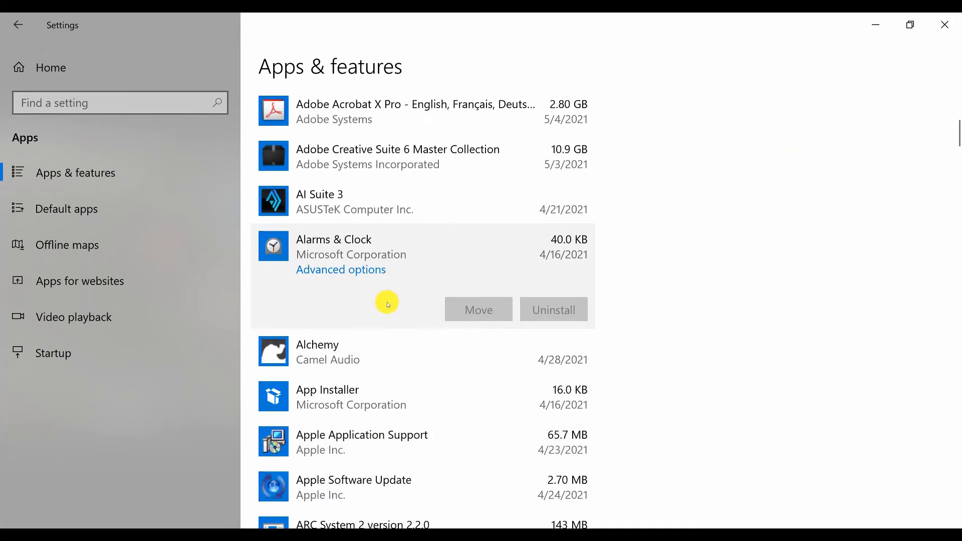
click(340, 391)
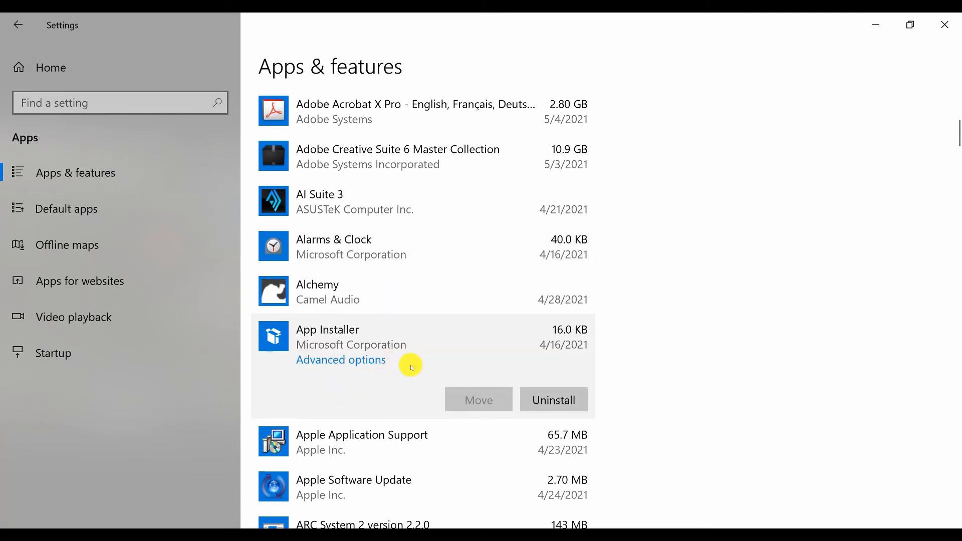
click(377, 362)
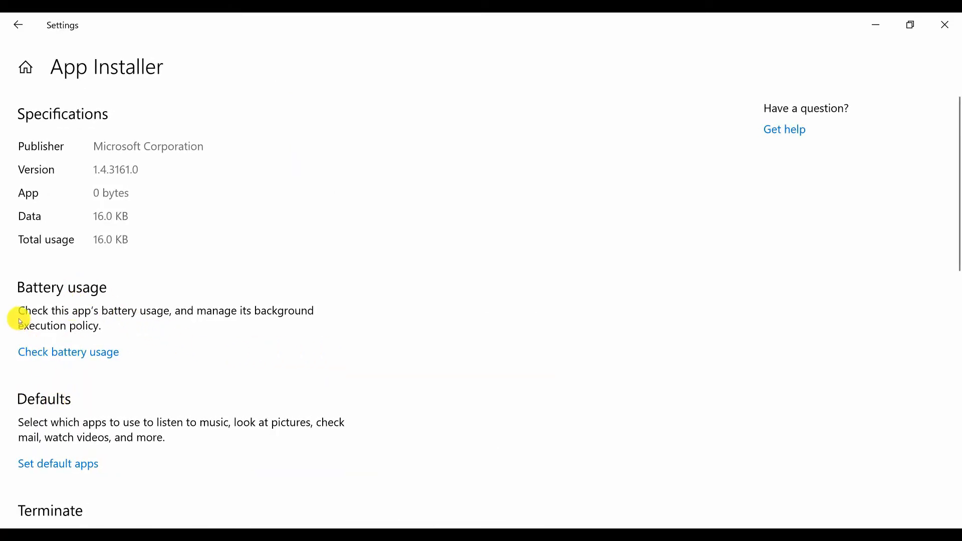
scroll(64, 368, down, 4)
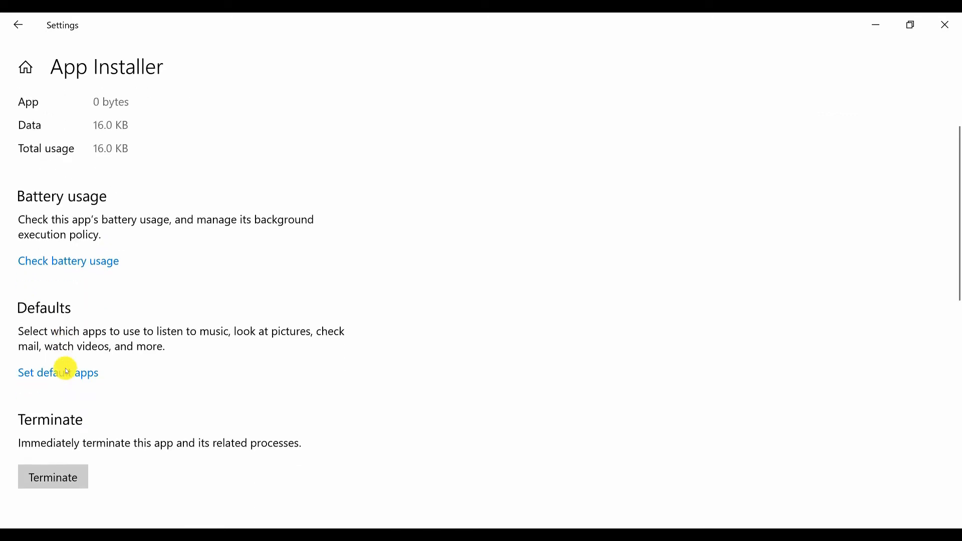
scroll(124, 407, down, 5)
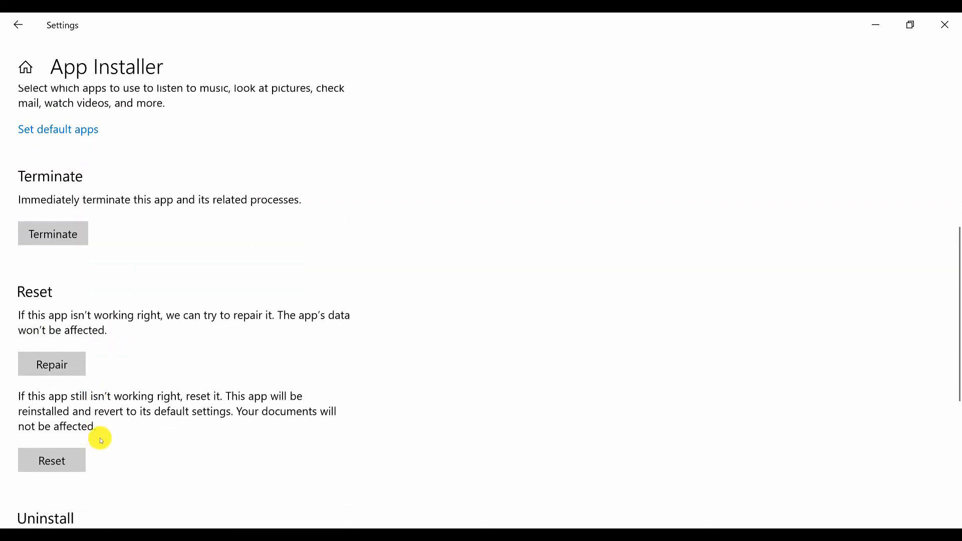
scroll(141, 381, down, 3)
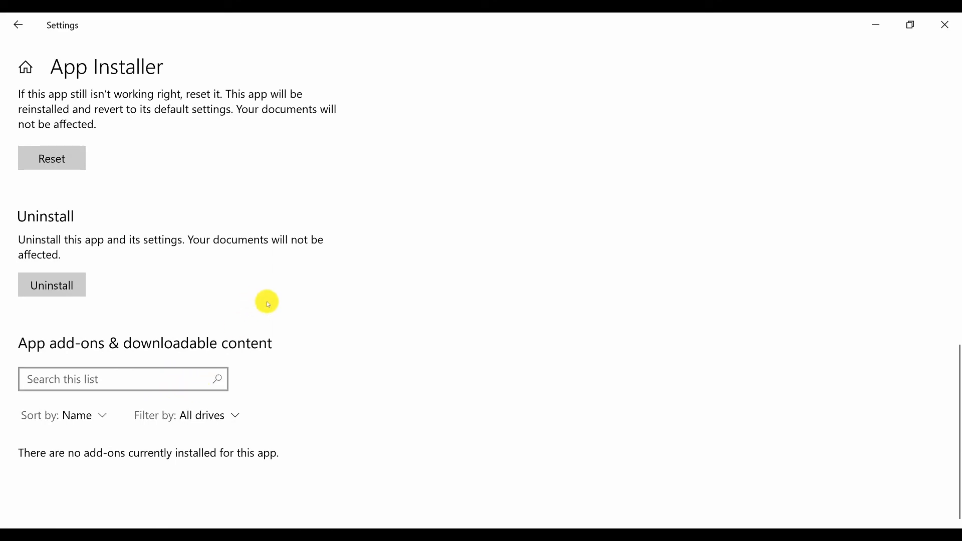
scroll(266, 301, up, 2)
scroll(271, 301, up, 10)
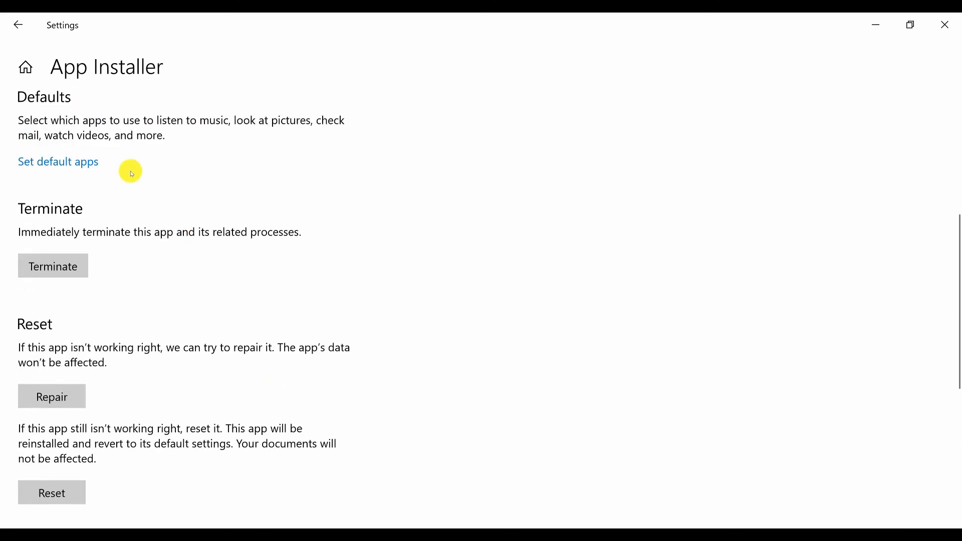
Leave the App Installer options, go back to the main Windows Settings page and minimize the Settings window
click(18, 30)
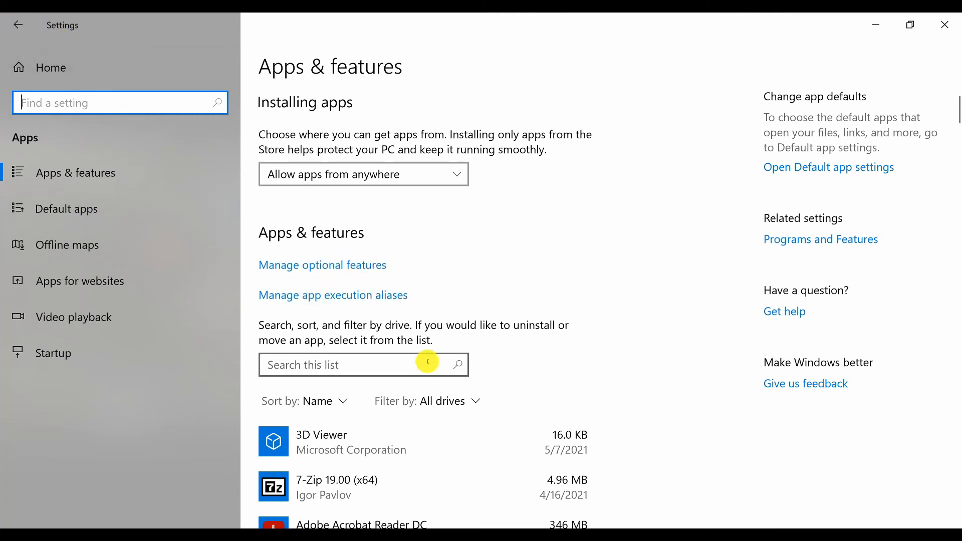
scroll(425, 361, down, 5)
scroll(495, 369, up, 3)
scroll(512, 393, up, 2)
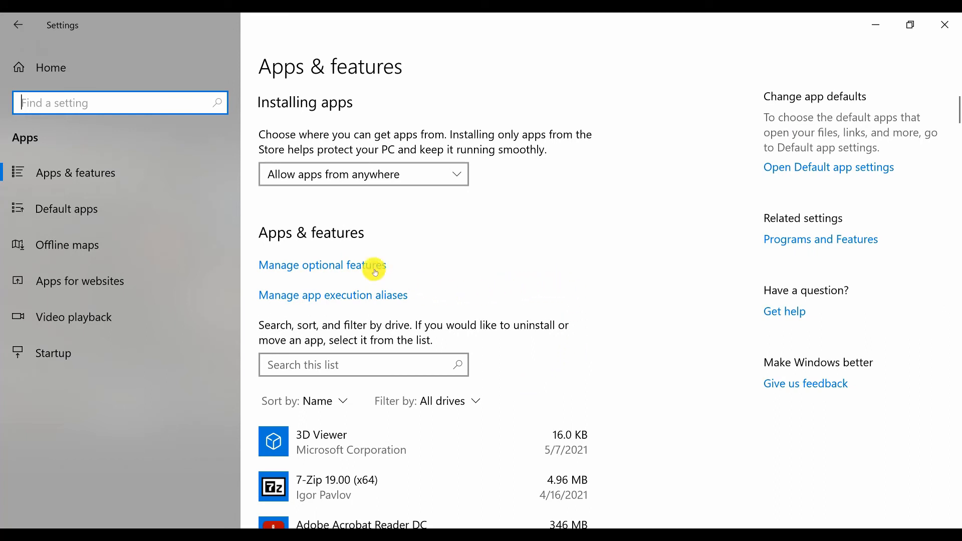
click(19, 25)
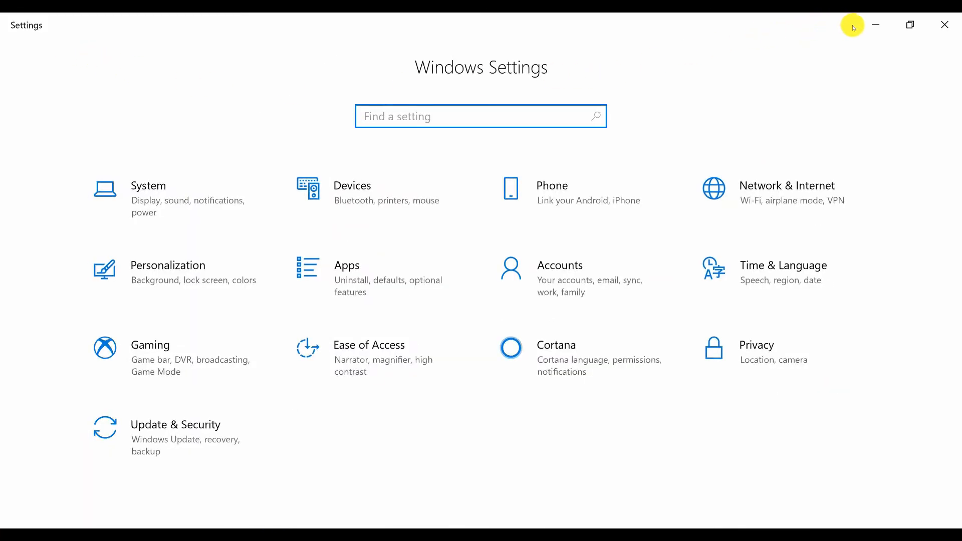
click(871, 25)
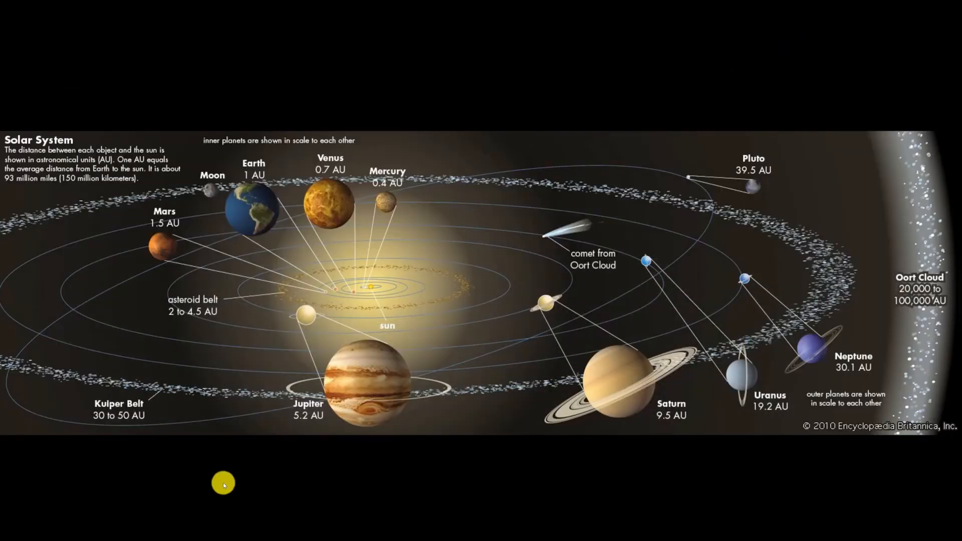
Switch to File Explorer and open the current user's profile folder under Users on Local Disk (C:)
click(103, 529)
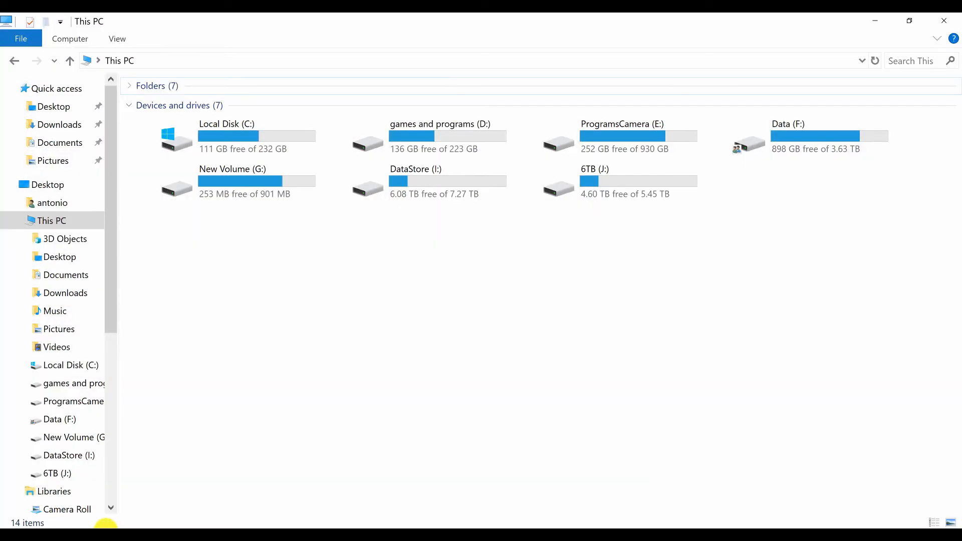
click(57, 219)
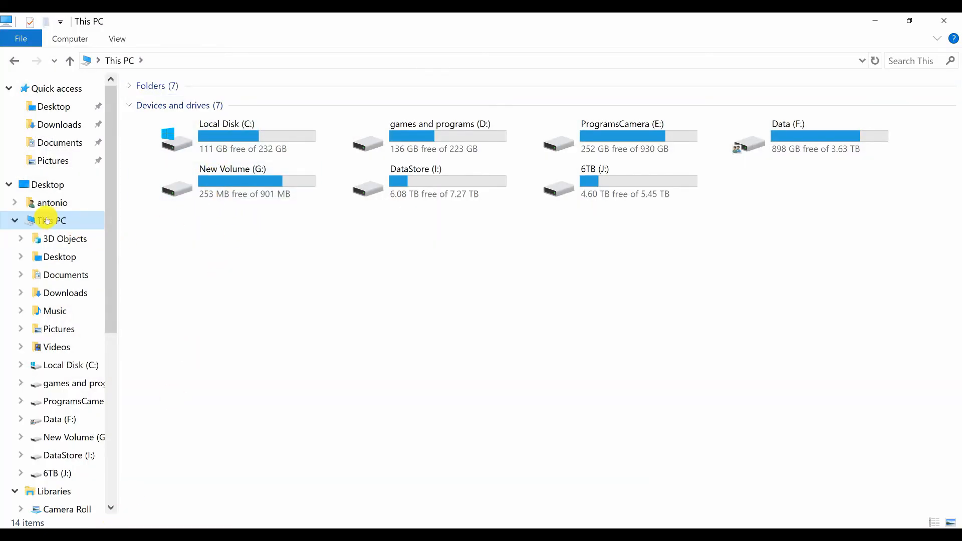
double_click(203, 134)
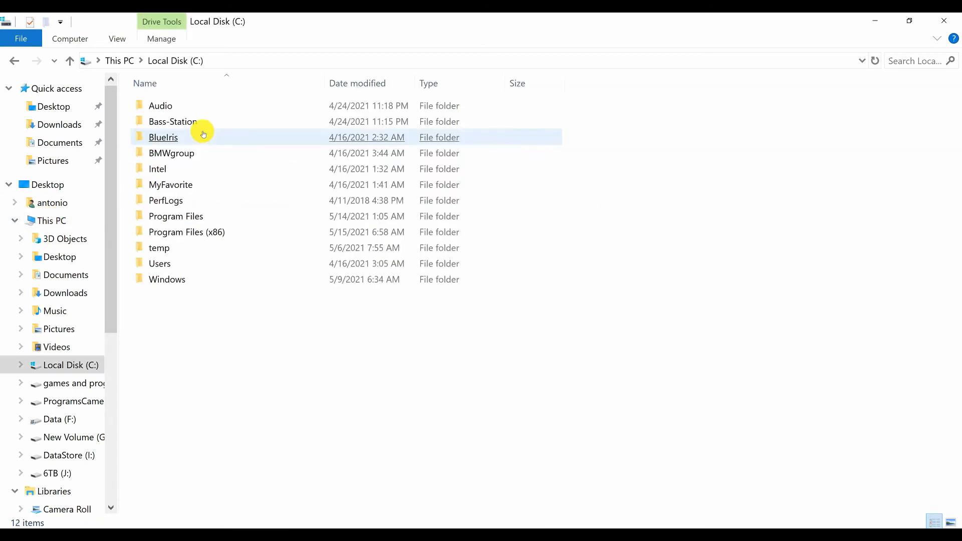
double_click(163, 268)
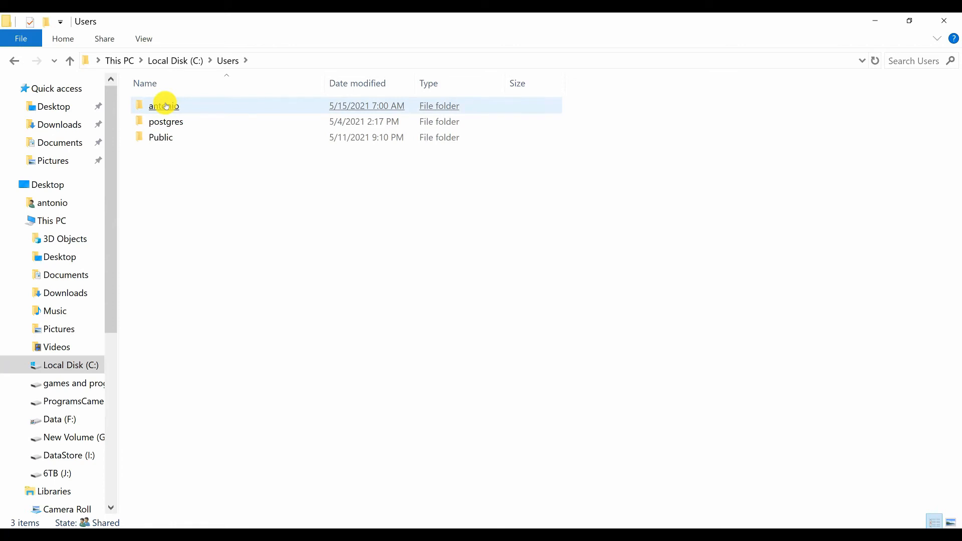
click(165, 105)
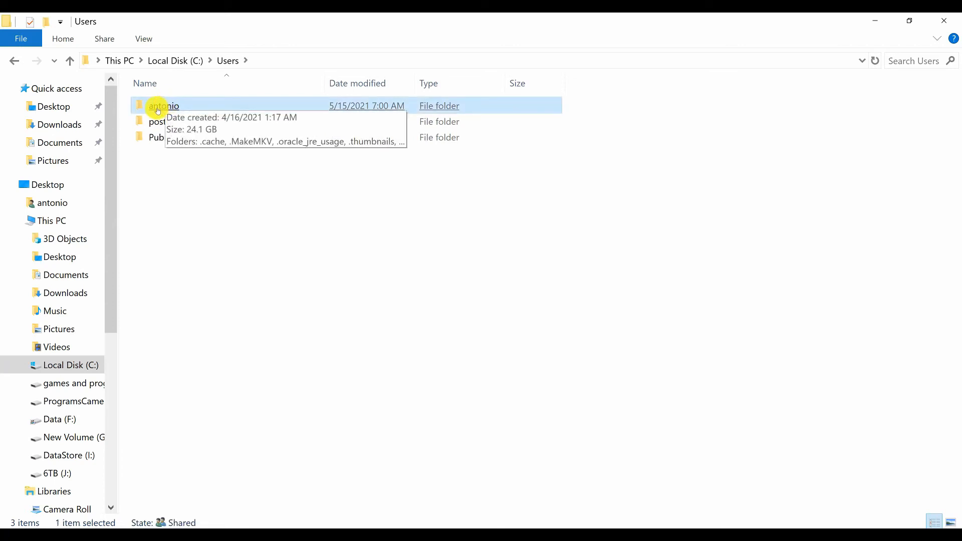
double_click(157, 106)
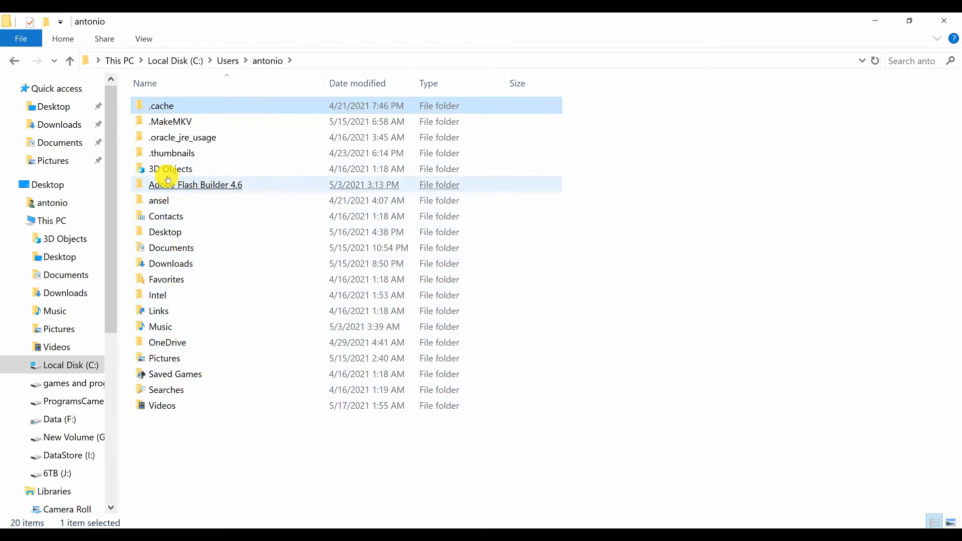
Set the folder options to show hidden files, folders, and drives, and apply the change
click(139, 37)
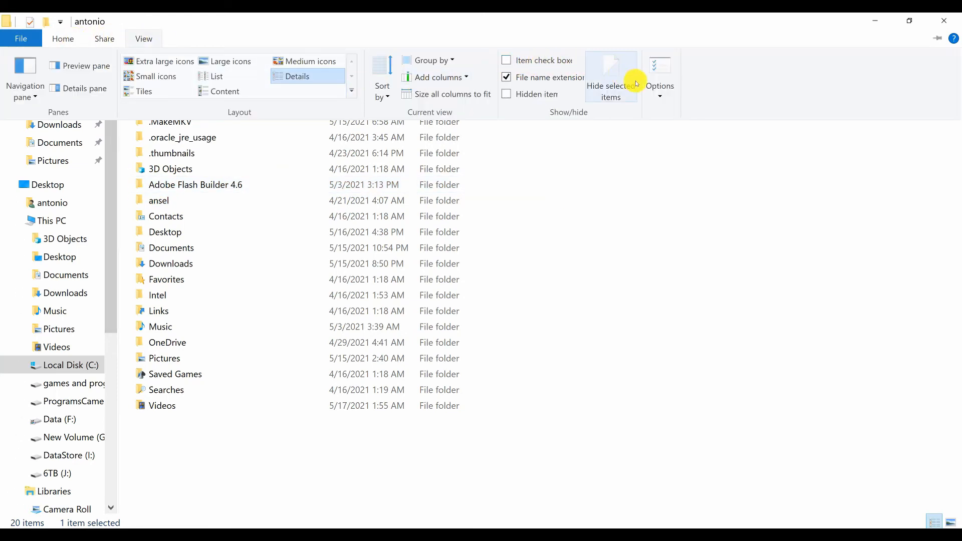
click(656, 89)
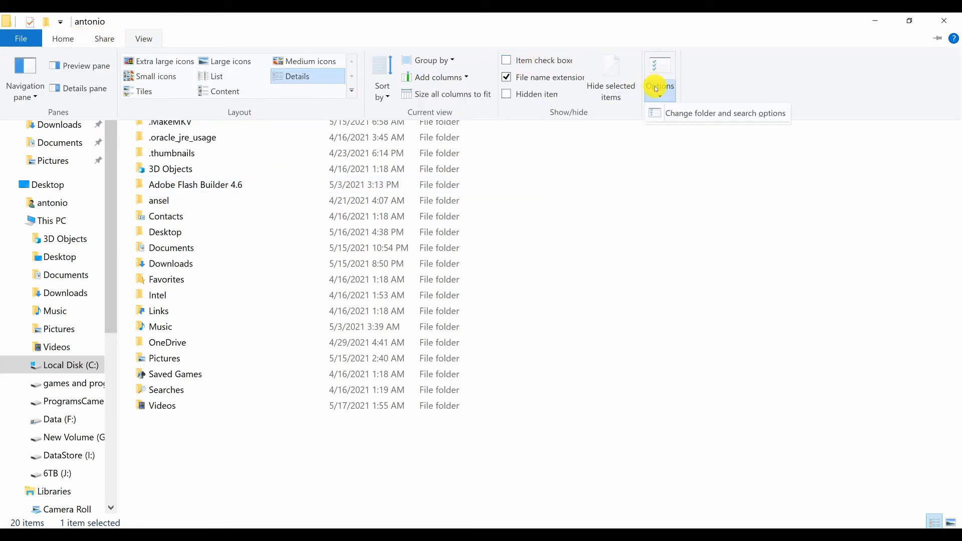
click(668, 113)
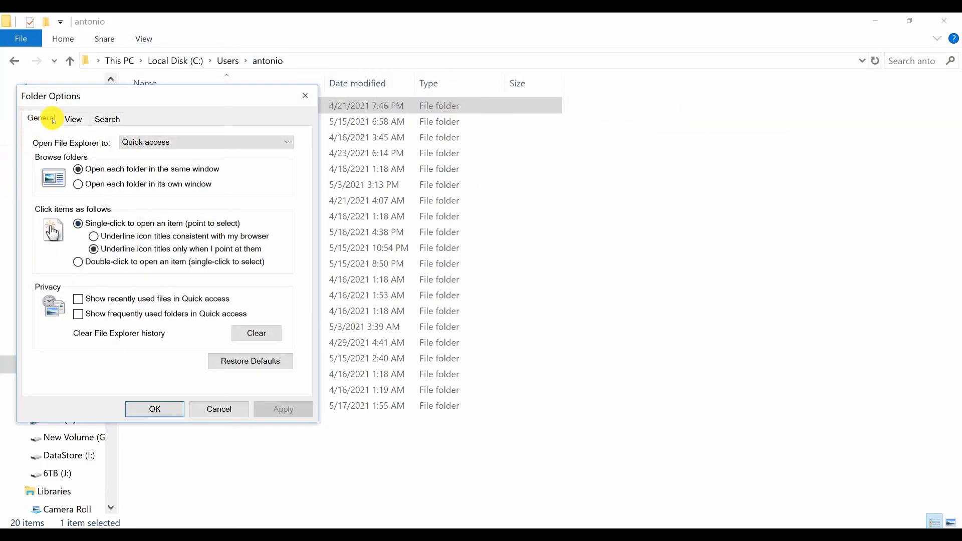
click(72, 118)
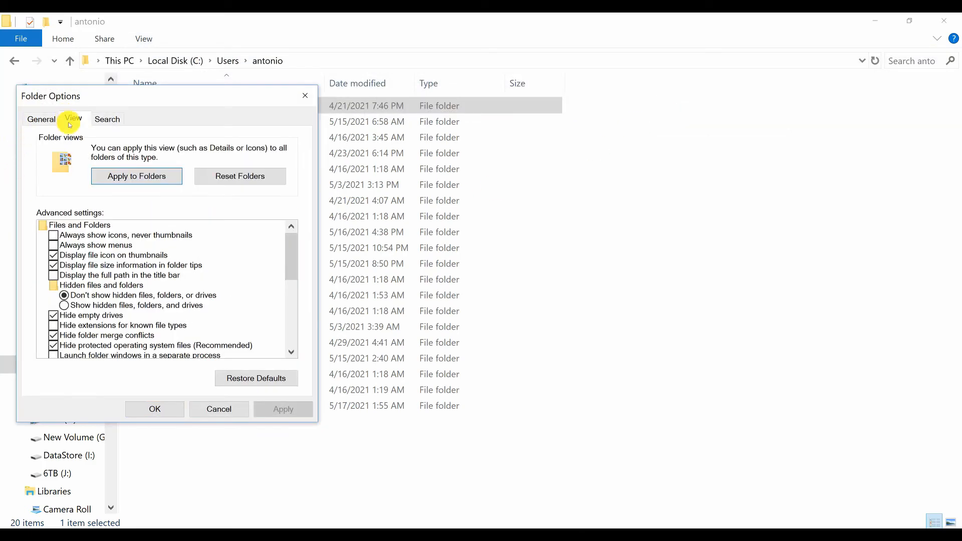
click(105, 304)
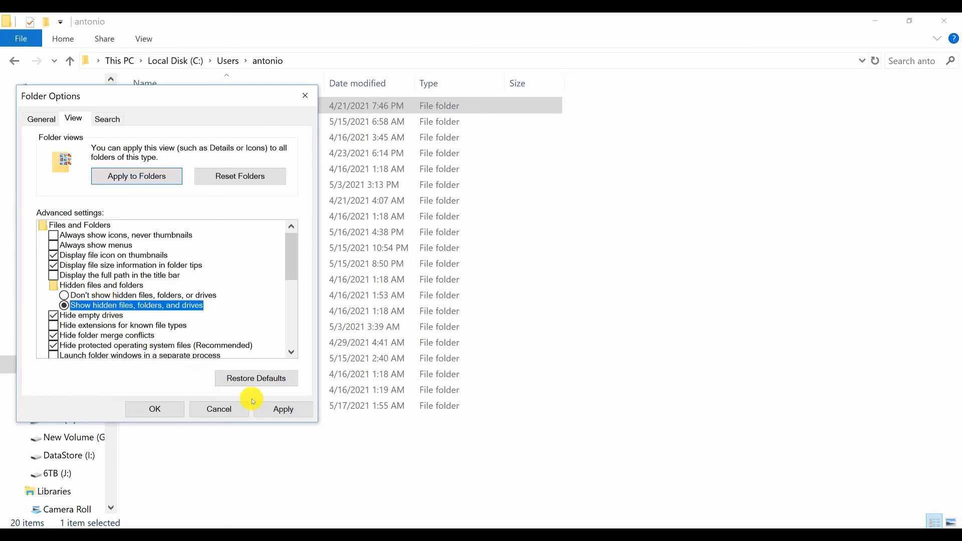
click(261, 405)
click(155, 409)
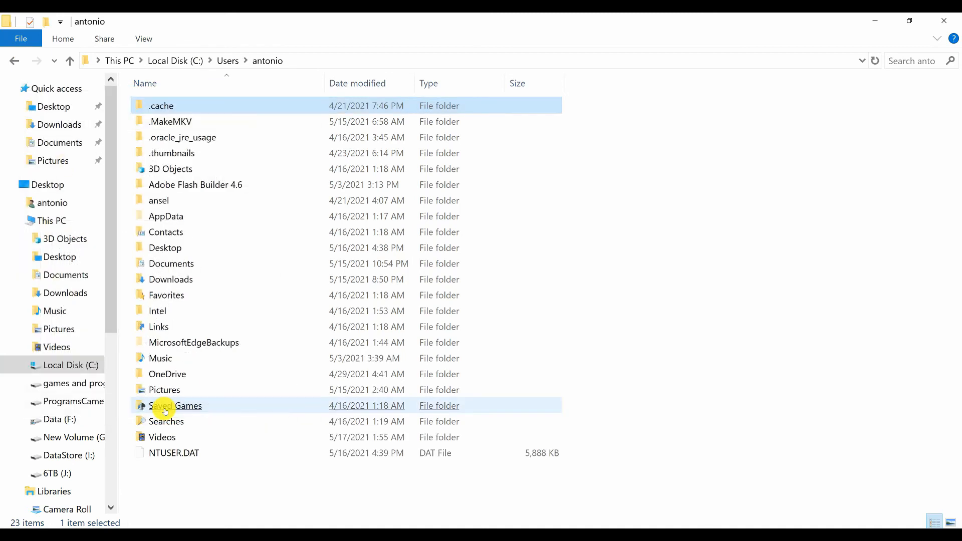
Open the Temp folder inside AppData > Local of the user profile to inspect its temporary files
double_click(158, 217)
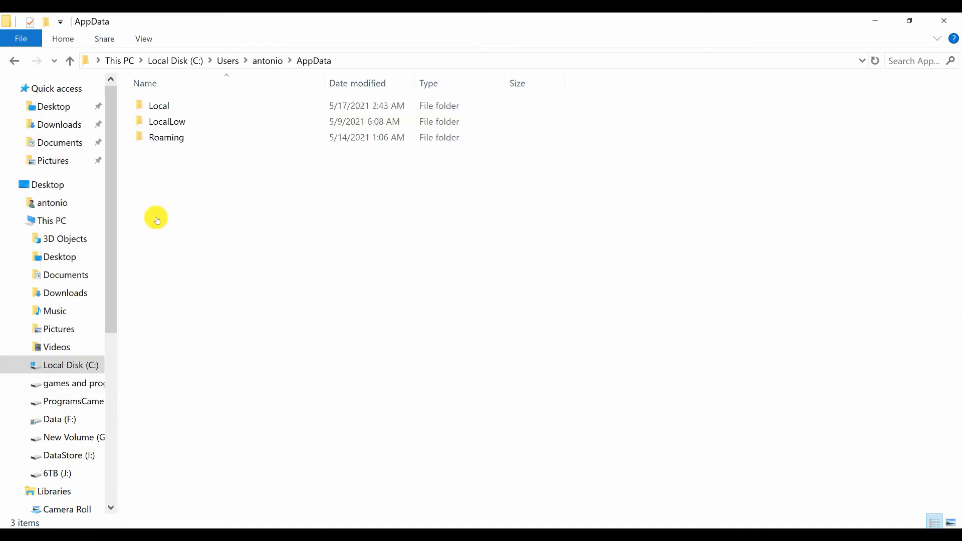
double_click(159, 105)
scroll(231, 288, down, 6)
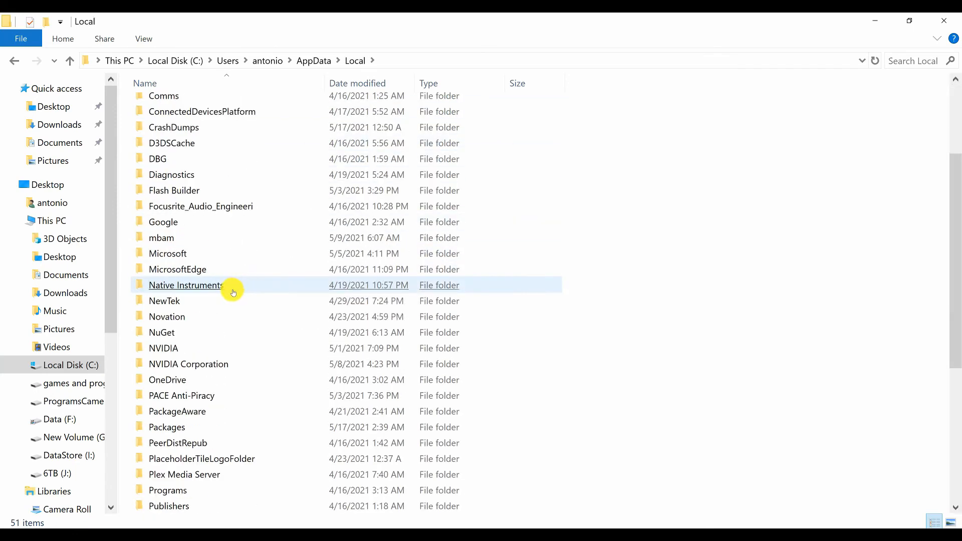
click(232, 306)
scroll(204, 407, down, 1)
click(206, 411)
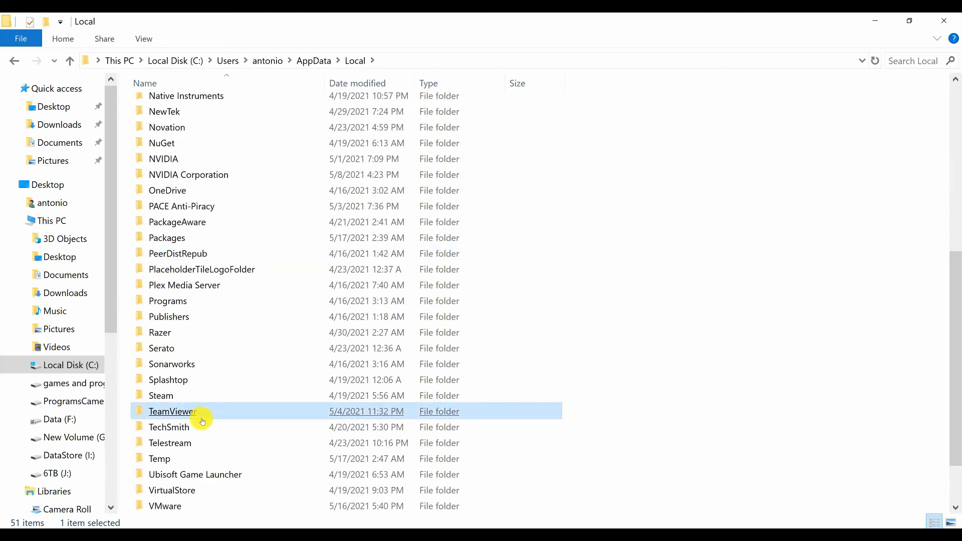
double_click(165, 458)
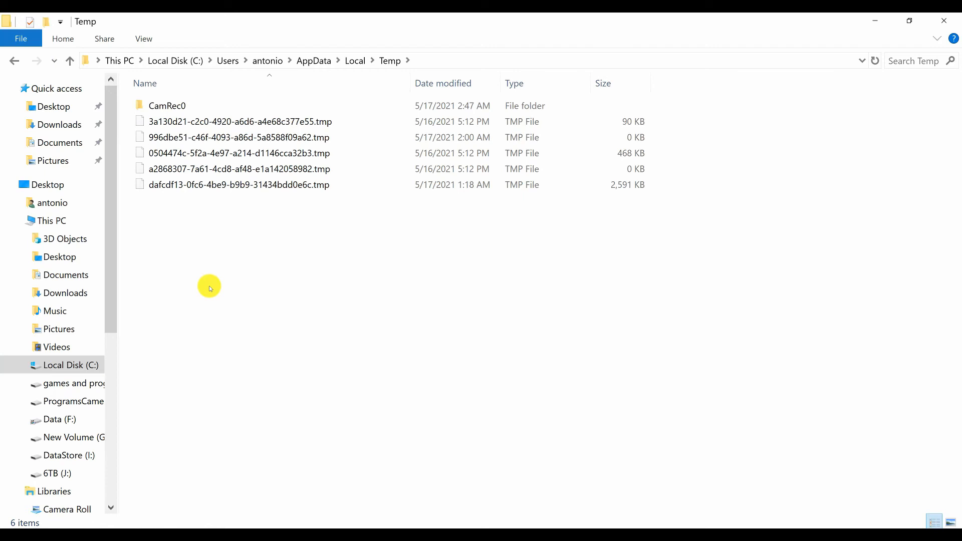
Go up to the Local folder, check the contents of Temp once more and return to Local
click(71, 61)
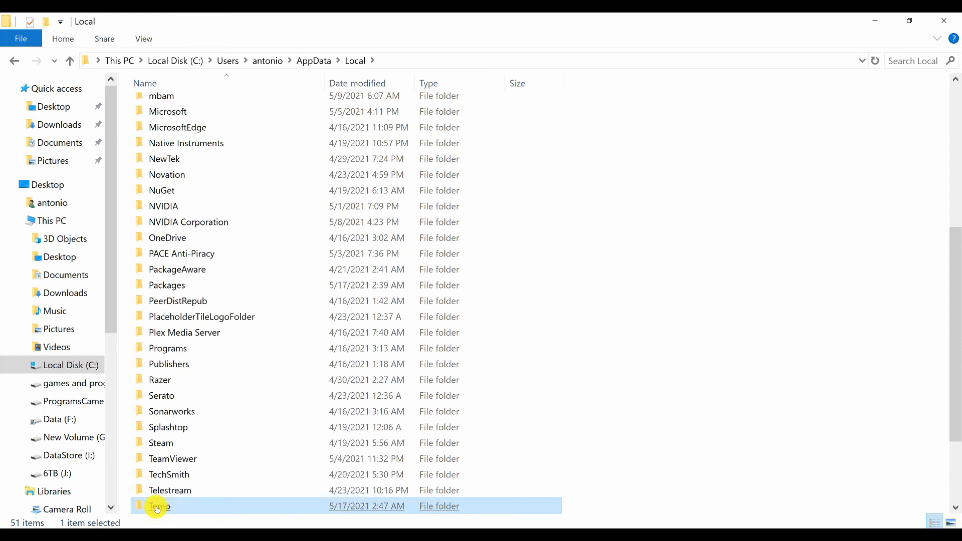
double_click(156, 509)
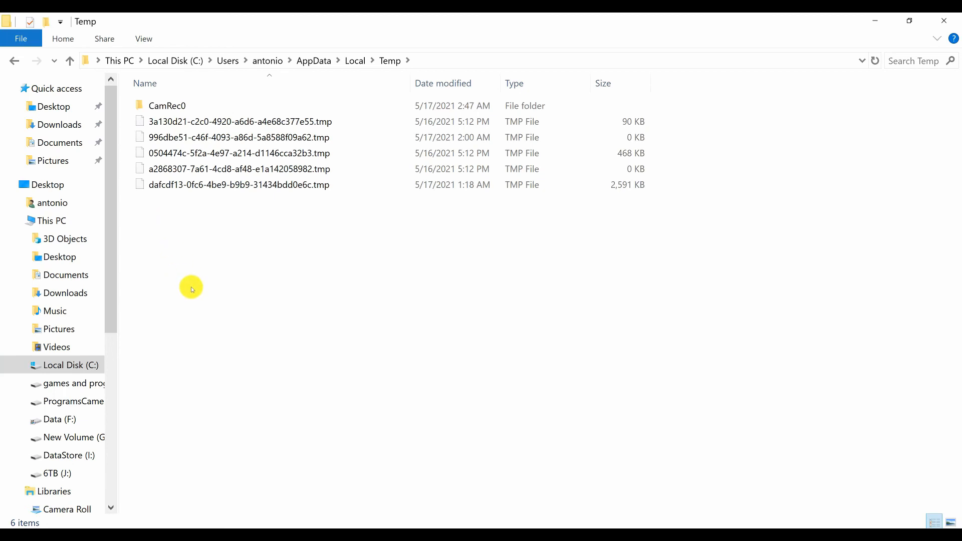
key(BackSpace)
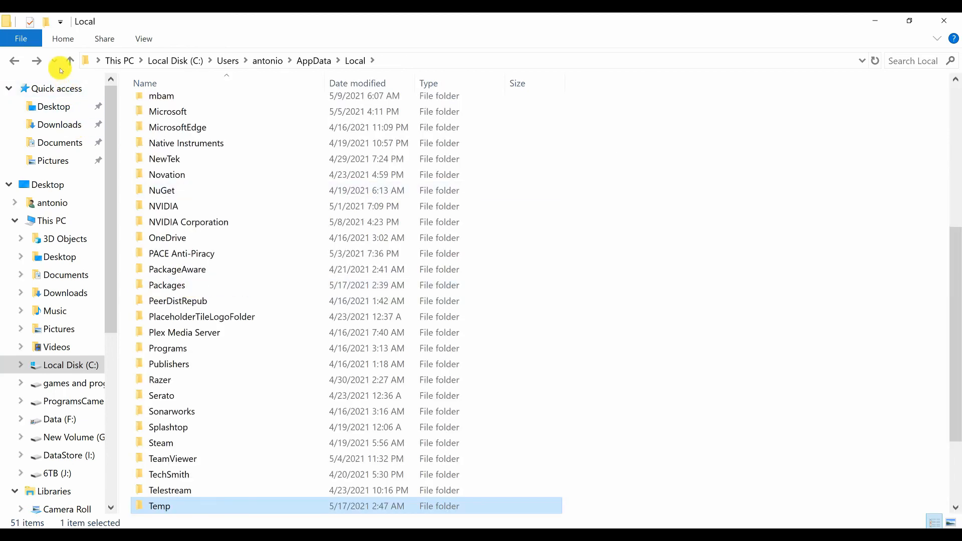
Set the folder options to not show hidden files, folders, or drives, and apply the change
click(62, 39)
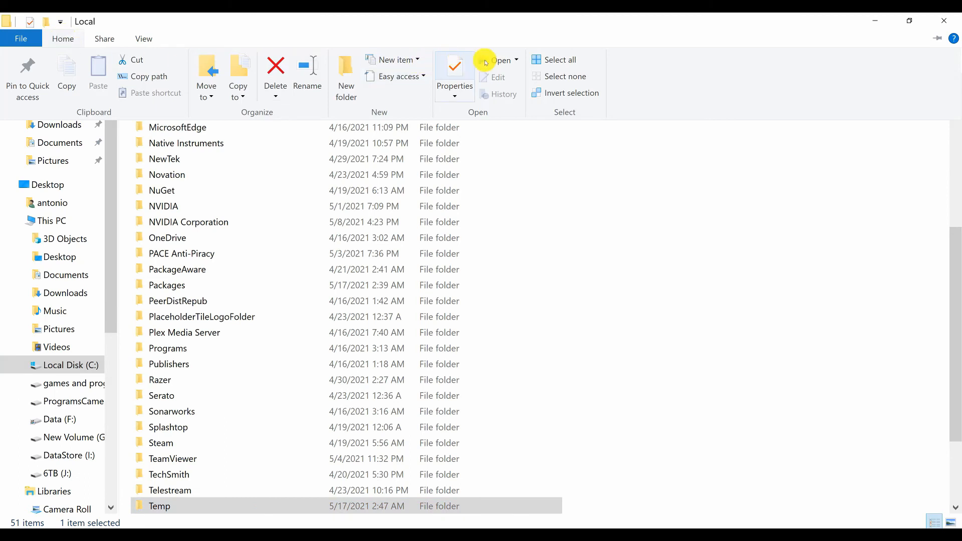
click(142, 37)
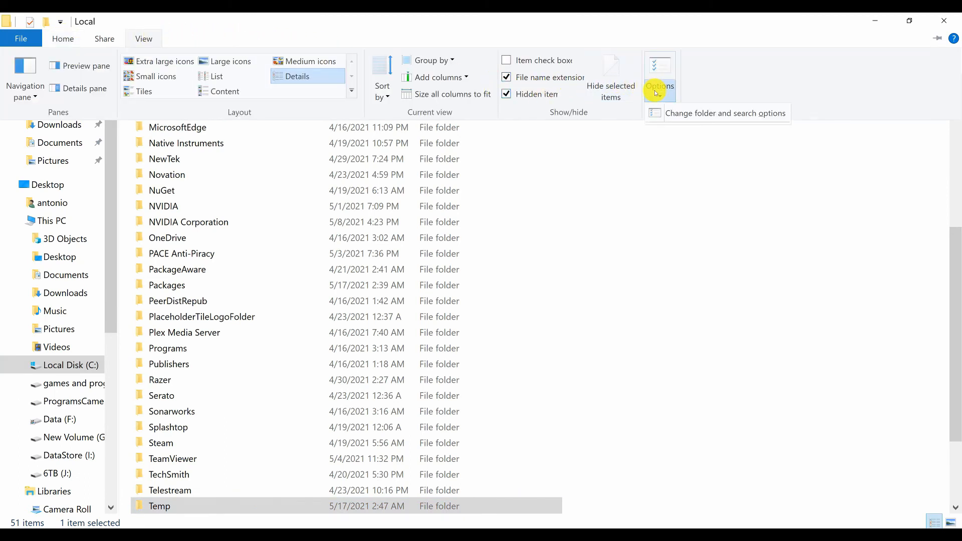
click(652, 111)
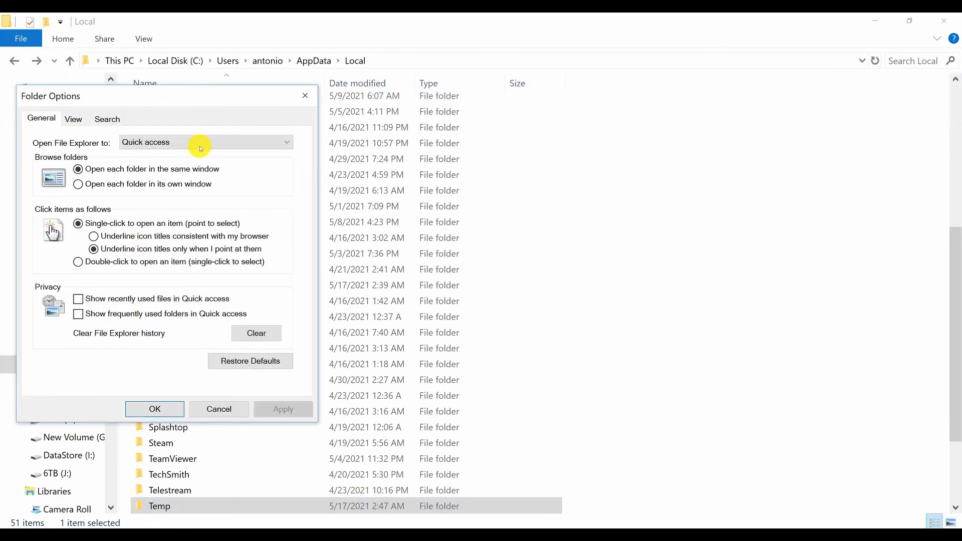
click(73, 119)
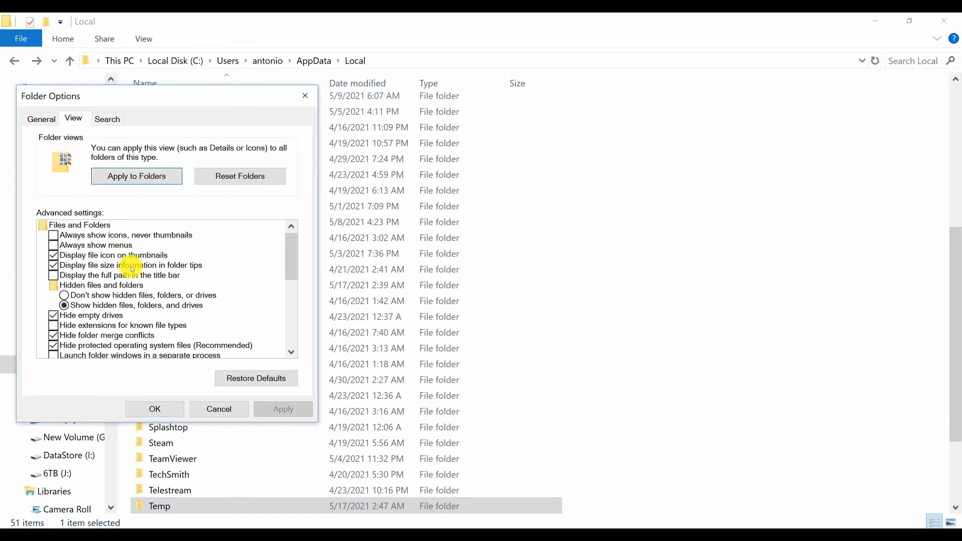
click(124, 296)
click(283, 409)
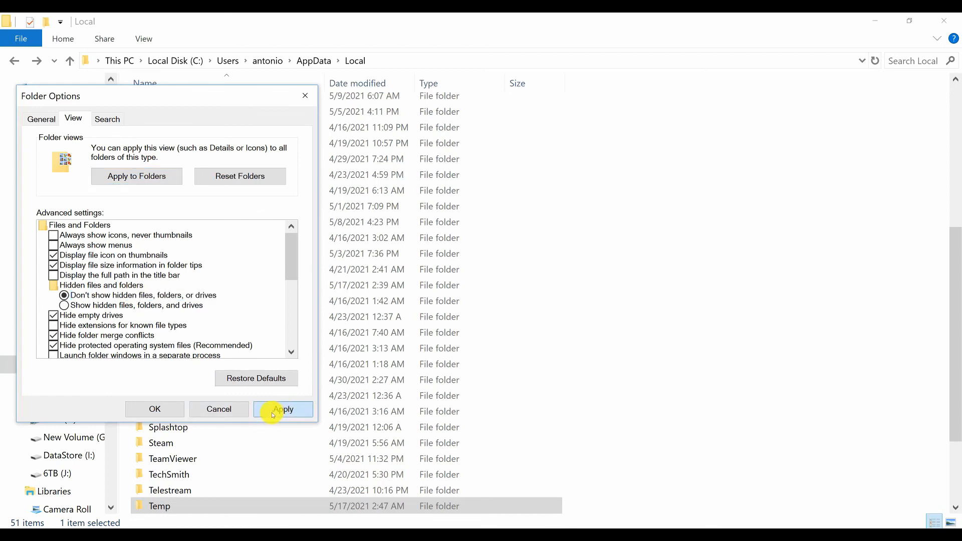
click(164, 413)
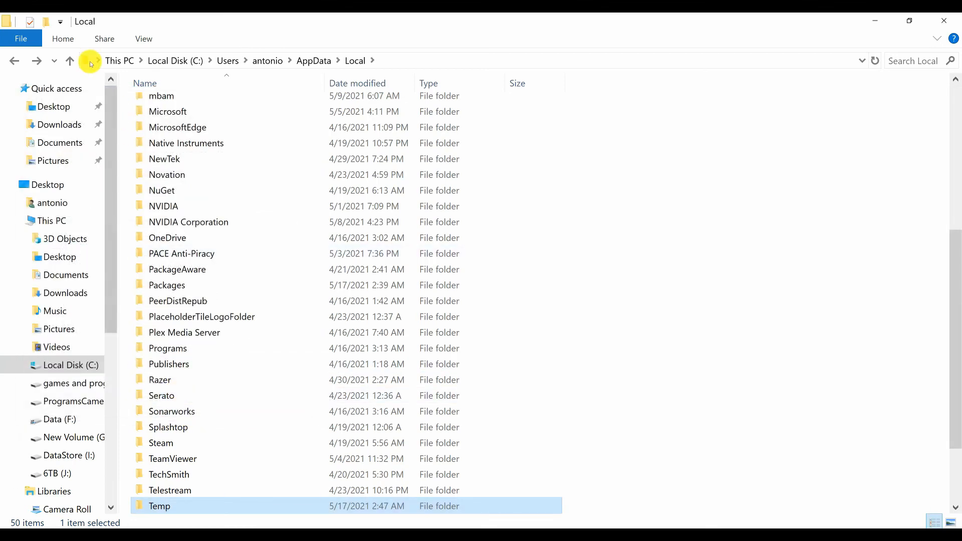
Go back up the folder hierarchy to This PC and minimize the File Explorer window
click(74, 62)
click(74, 62)
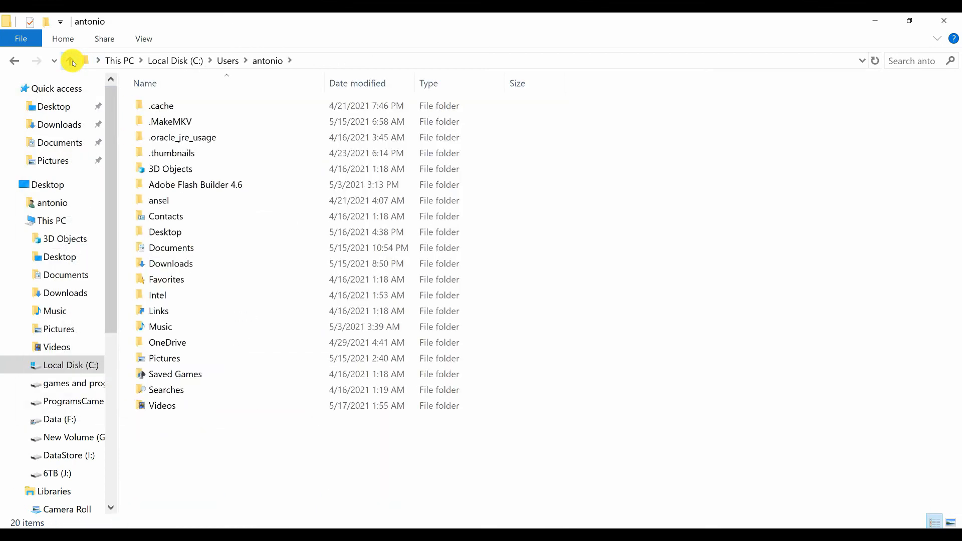
click(73, 62)
click(72, 62)
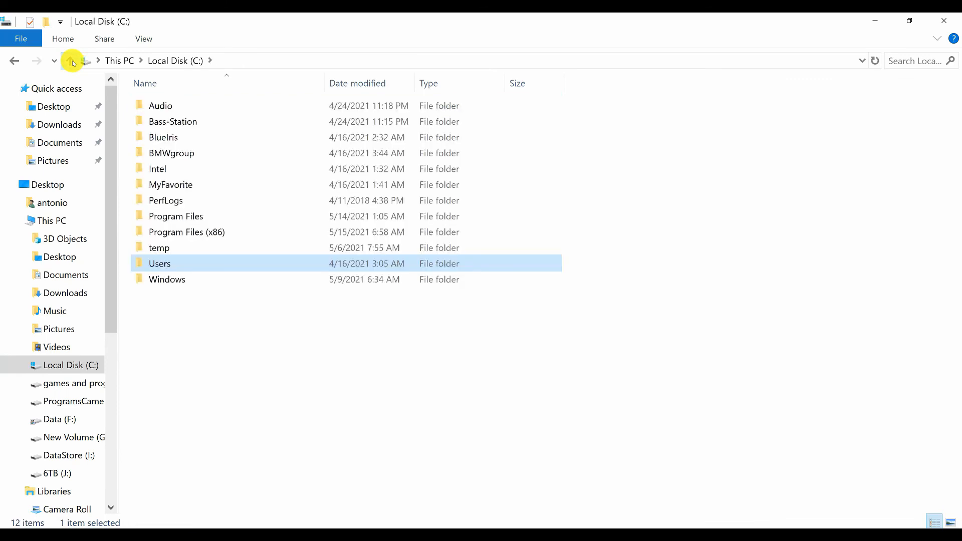
click(73, 62)
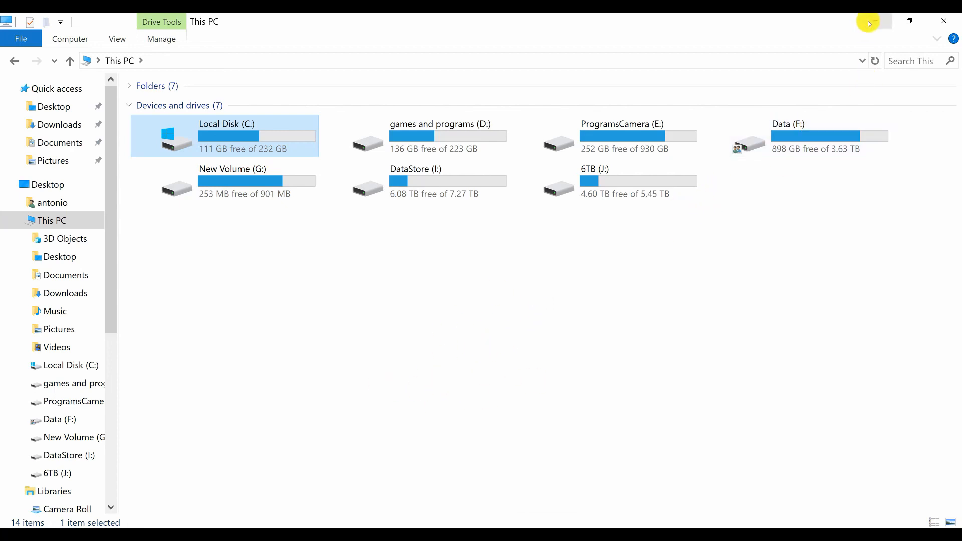
click(876, 24)
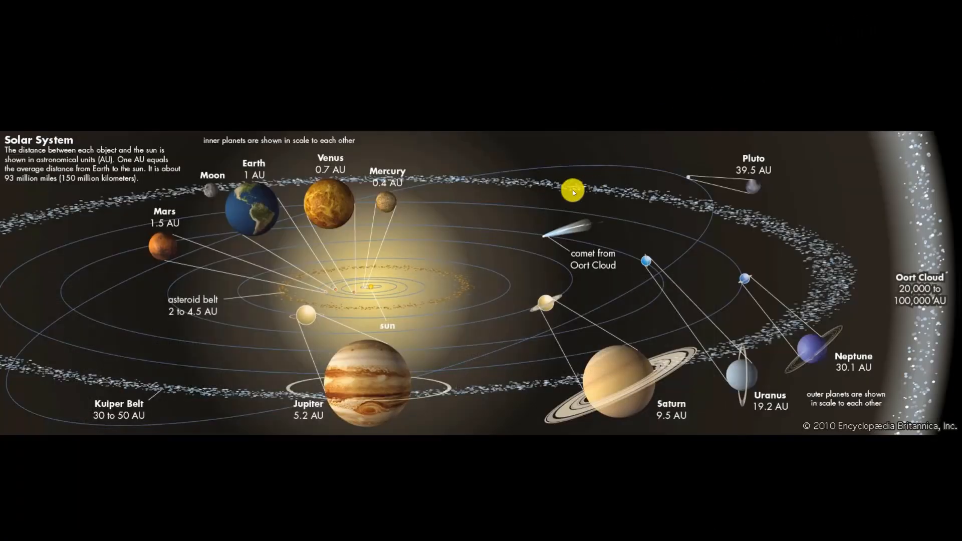